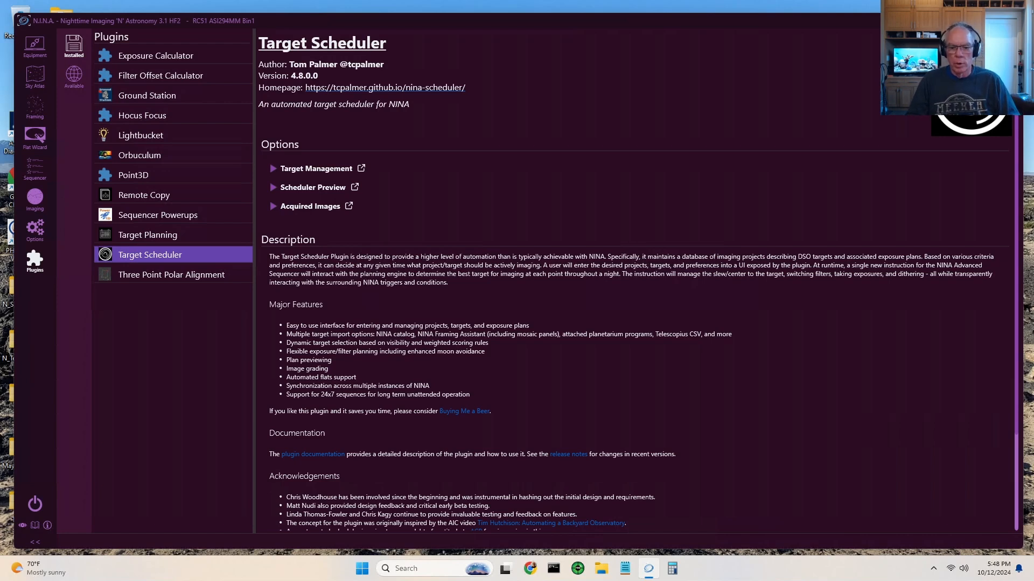
# Step: Switch to PixInsight and view the integrated master light images on the two workspaces
pyautogui.moveTo(626, 10)
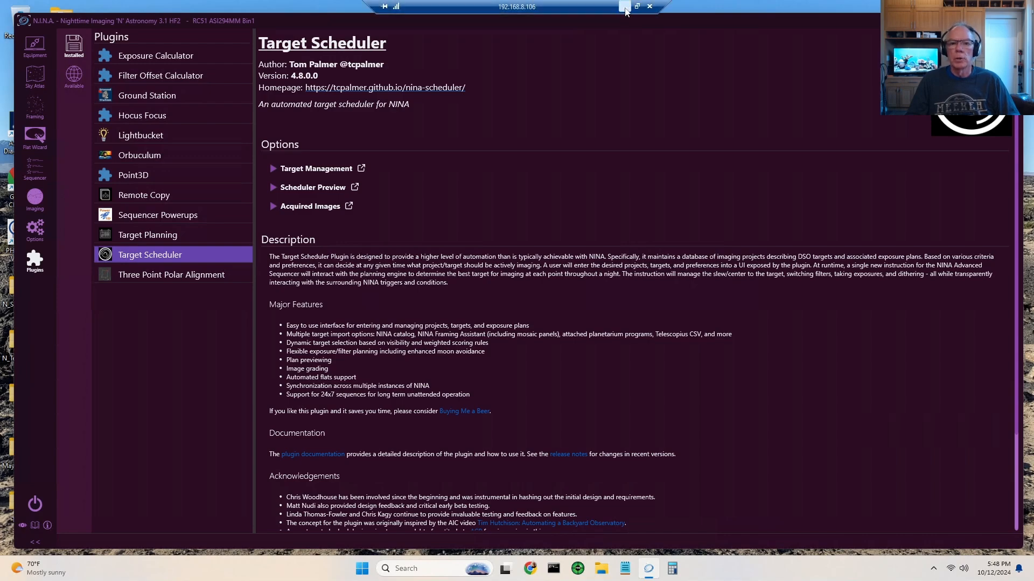
pyautogui.click(625, 7)
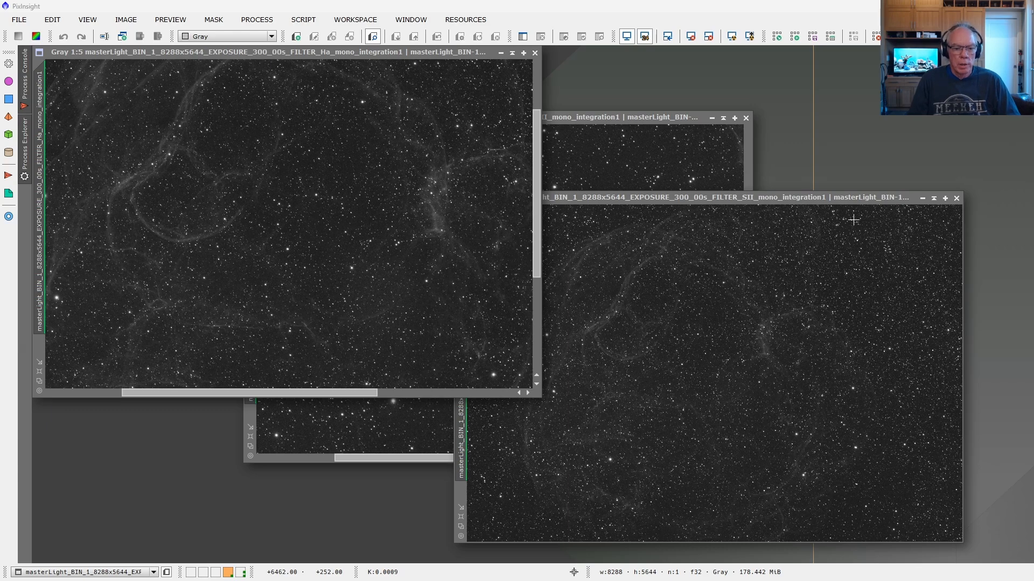
pyautogui.click(240, 572)
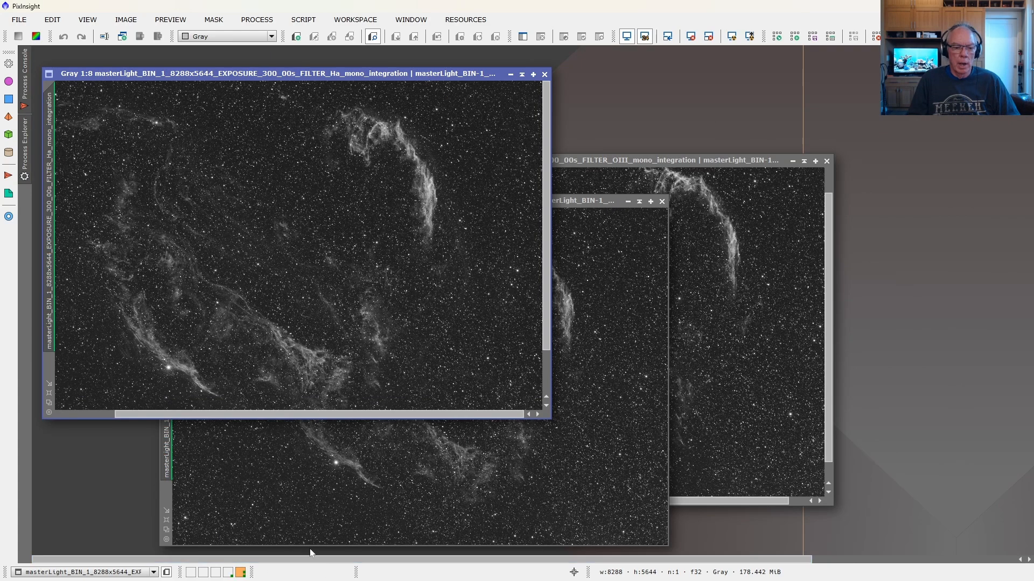
pyautogui.click(228, 572)
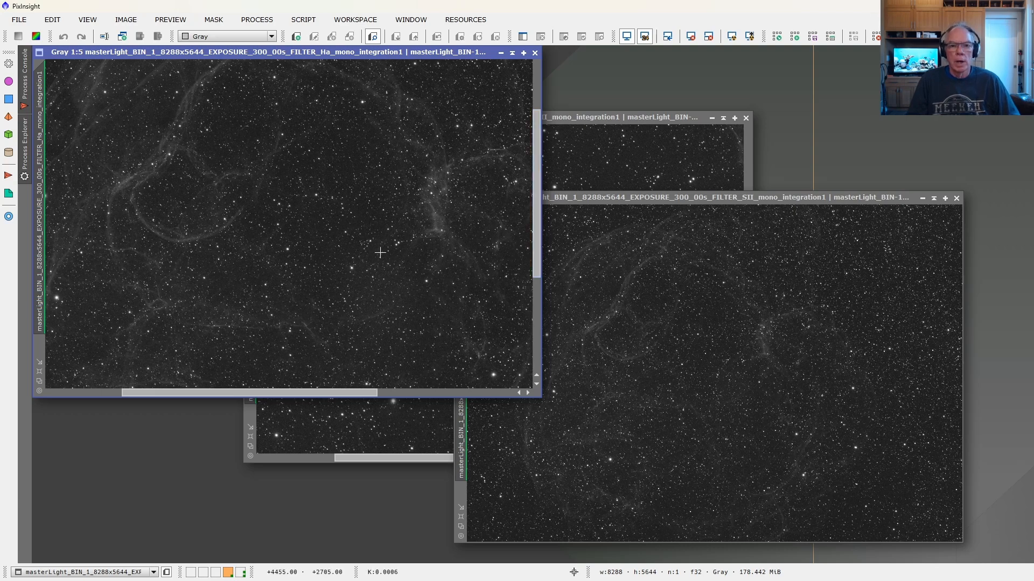
# Step: Examine the Ha master light images on both workspaces, from the whole frame down to fine nebula detail
pyautogui.scroll(1, 380, 253)
pyautogui.scroll(-4, 380, 253)
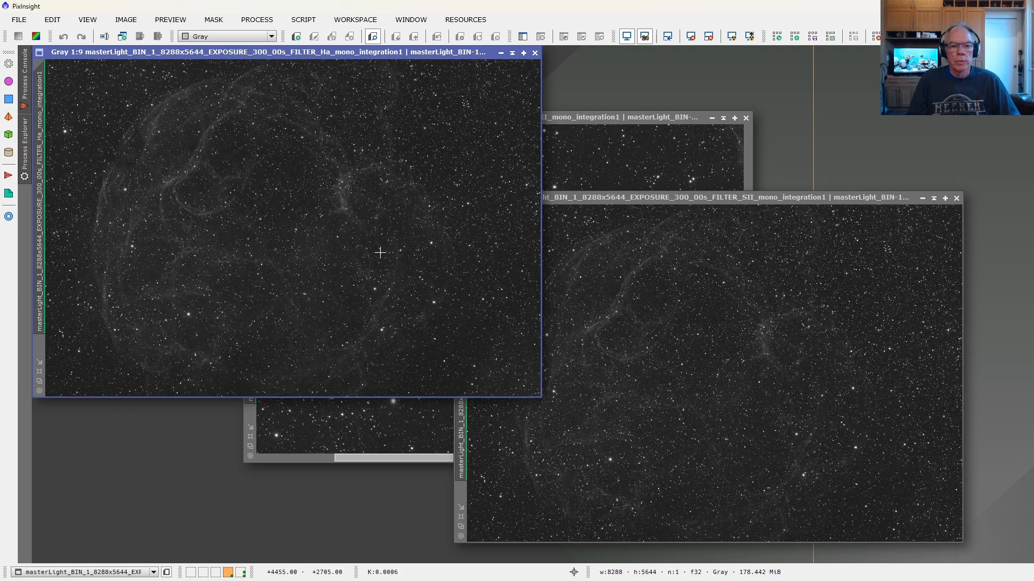
pyautogui.scroll(-1, 380, 253)
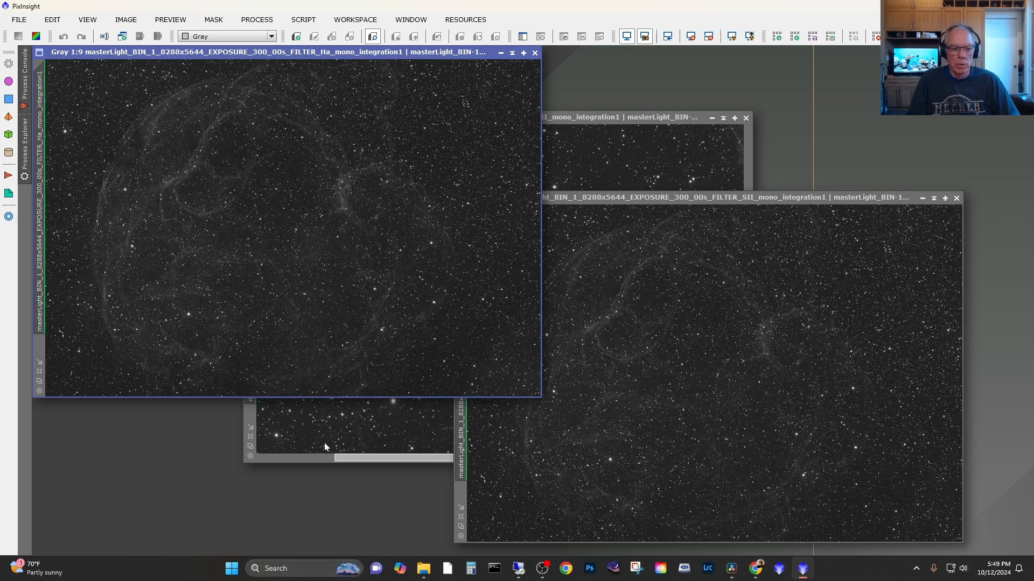
pyautogui.moveTo(233, 560)
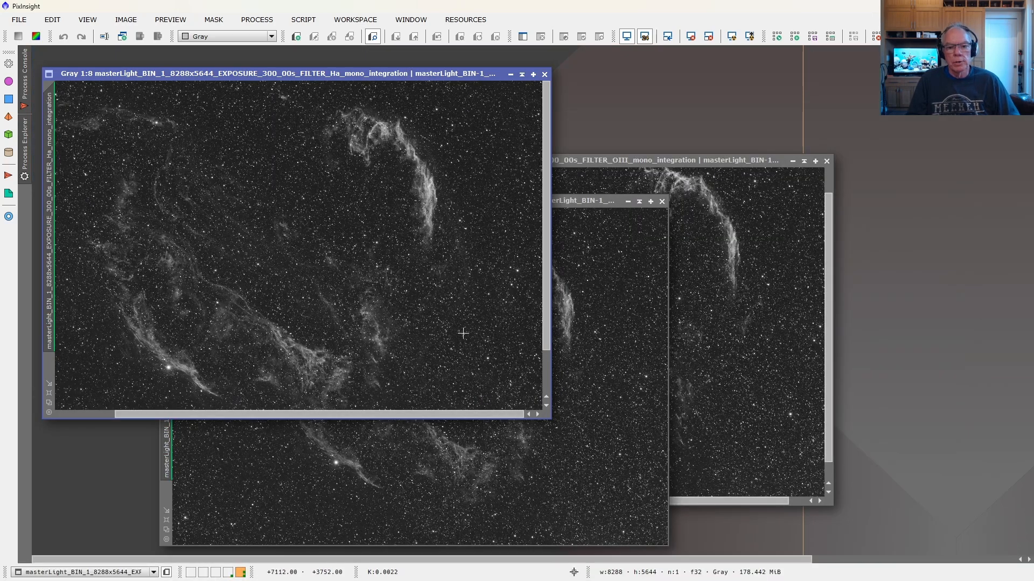
pyautogui.scroll(1, 502, 361)
pyautogui.scroll(-2, 502, 362)
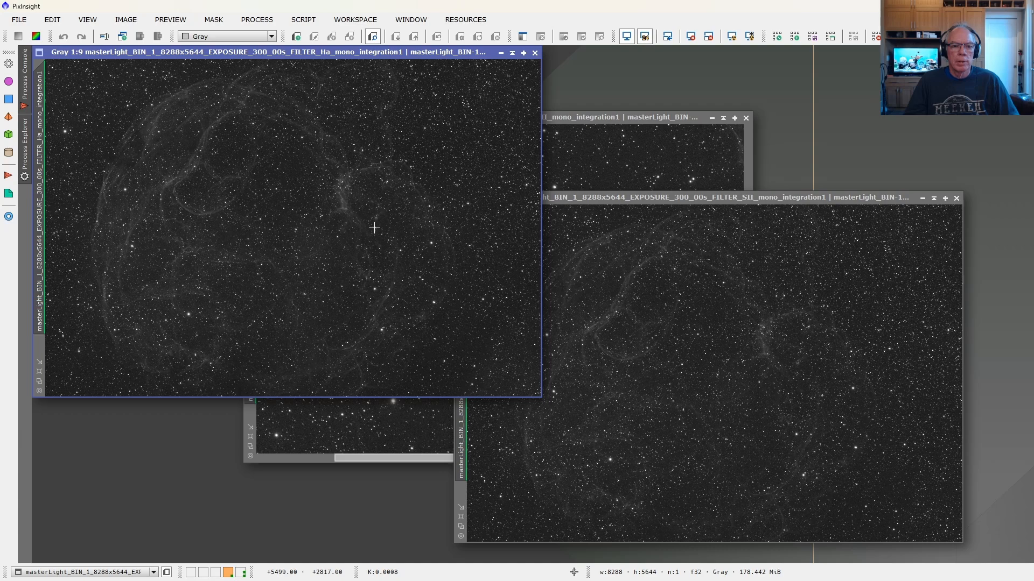
pyautogui.scroll(5, 375, 227)
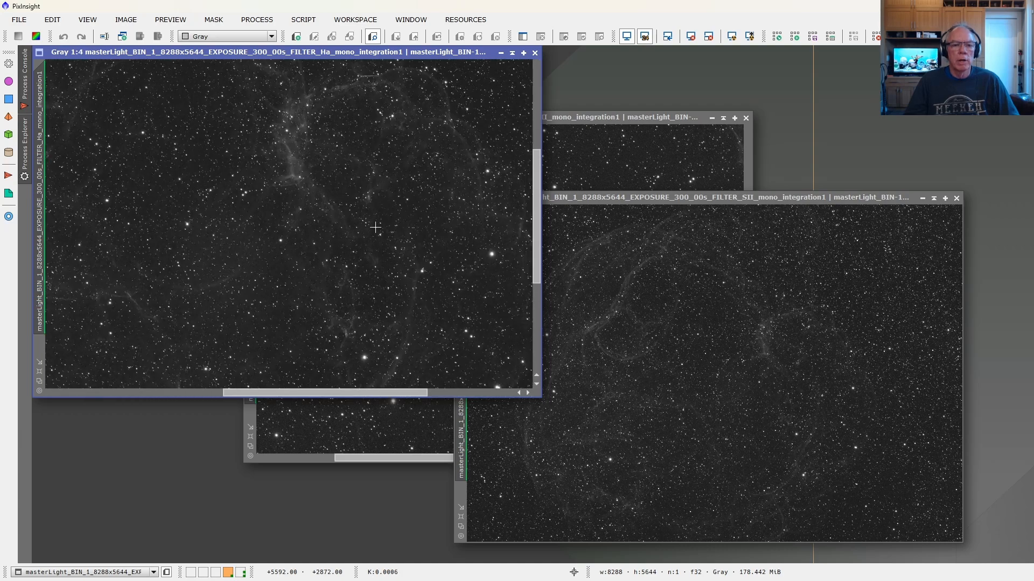
pyautogui.scroll(2, 375, 228)
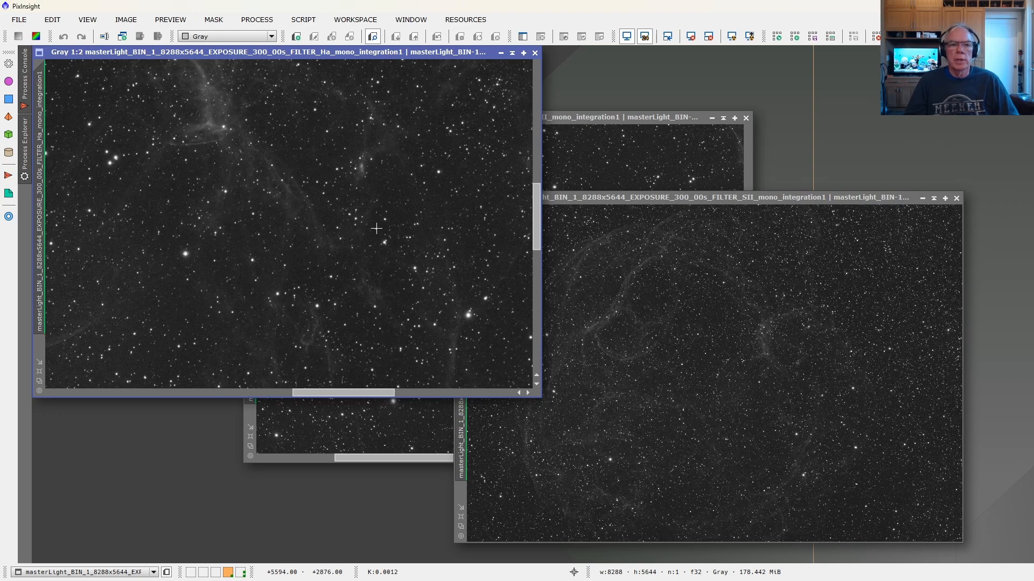
pyautogui.scroll(-7, 376, 229)
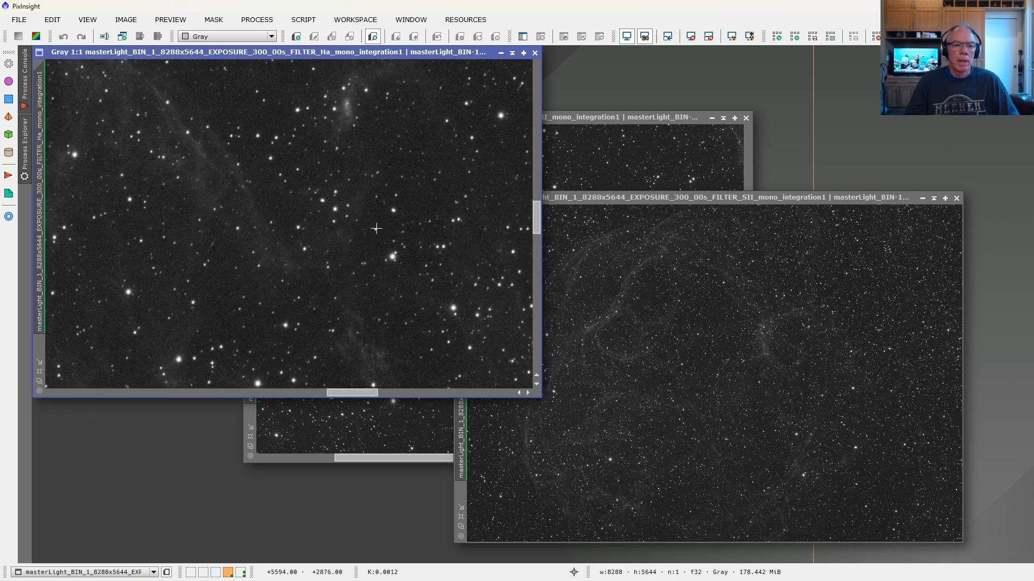
pyautogui.scroll(-1, 376, 229)
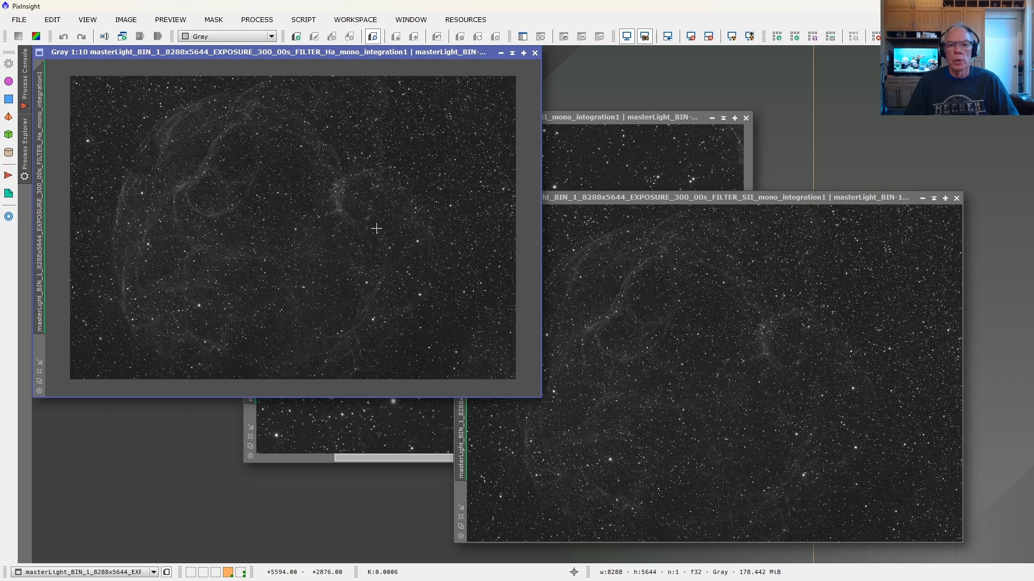
pyautogui.scroll(1, 377, 229)
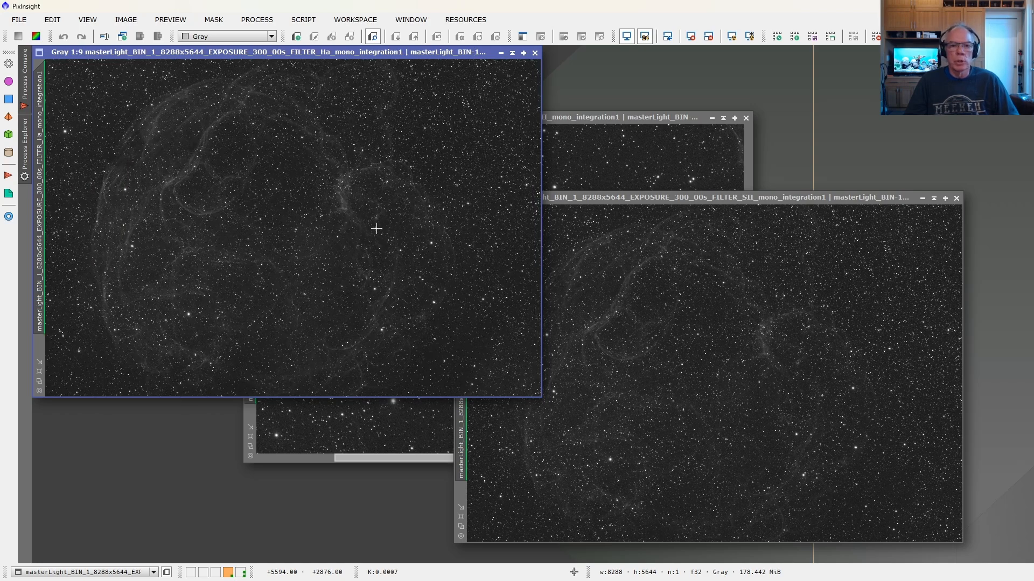
# Step: Switch back to N.I.N.A. in the remote session and view the Emission Nebula targets in Target Scheduler's Target Management
pyautogui.moveTo(556, 549)
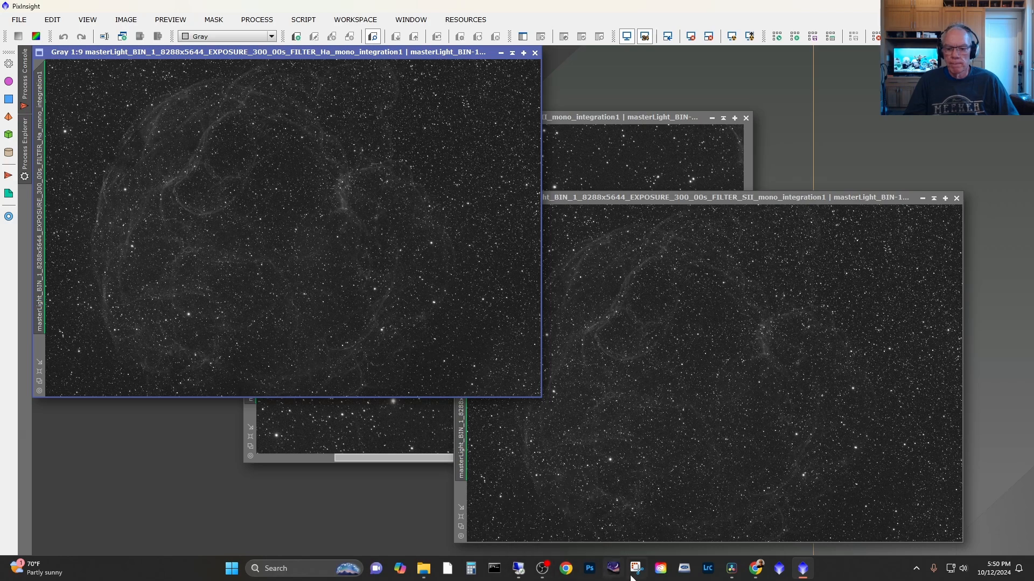
pyautogui.click(527, 574)
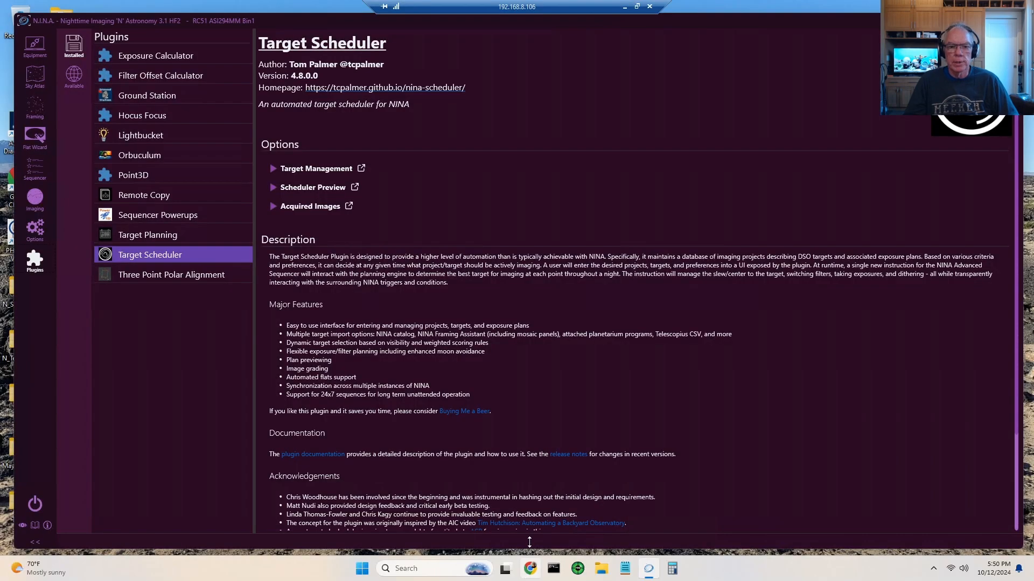
pyautogui.click(275, 168)
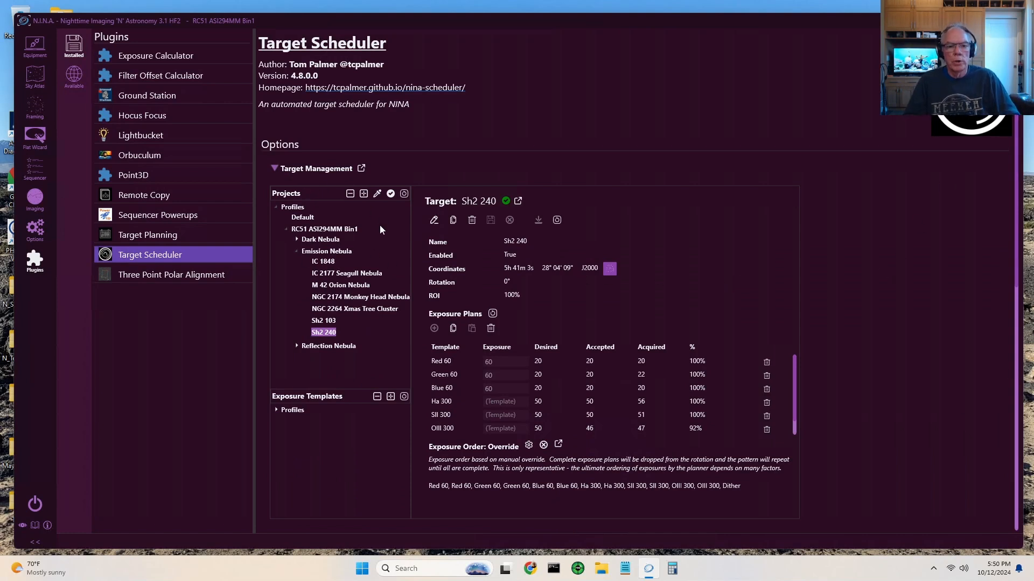
pyautogui.click(296, 250)
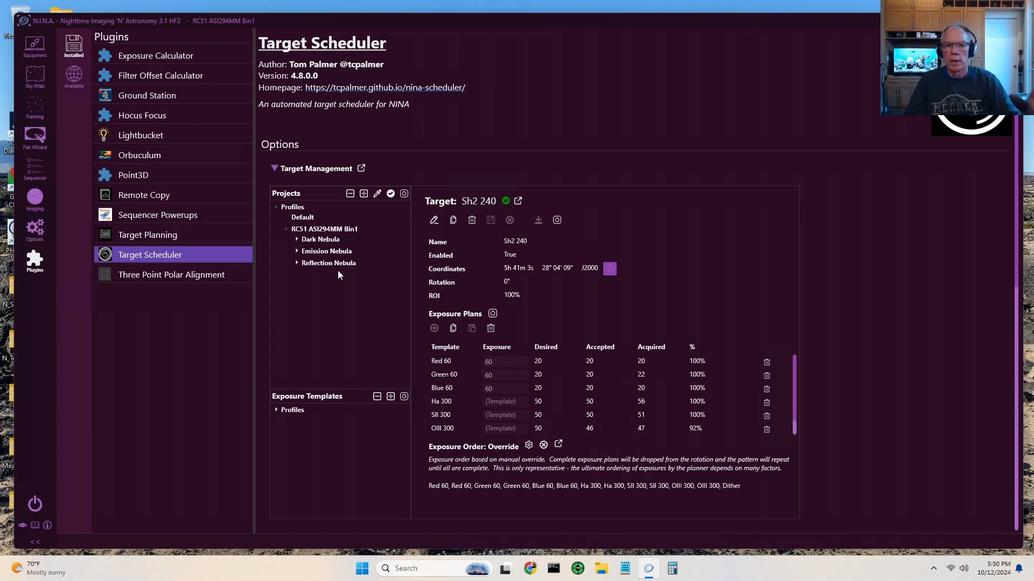
pyautogui.click(297, 251)
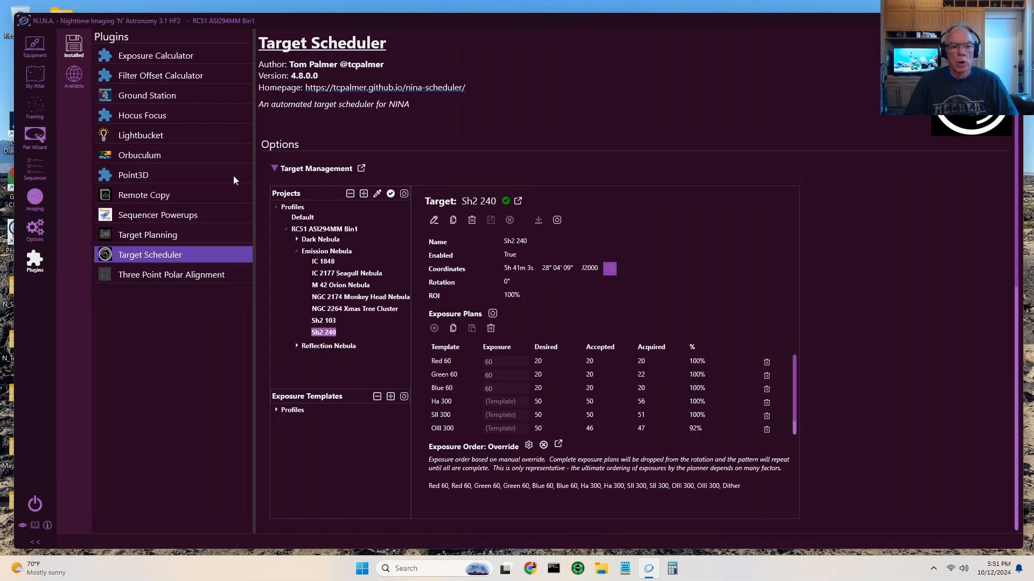
# Step: Close Target Management and run a Scheduler Preview for 2024-11-01
pyautogui.click(274, 169)
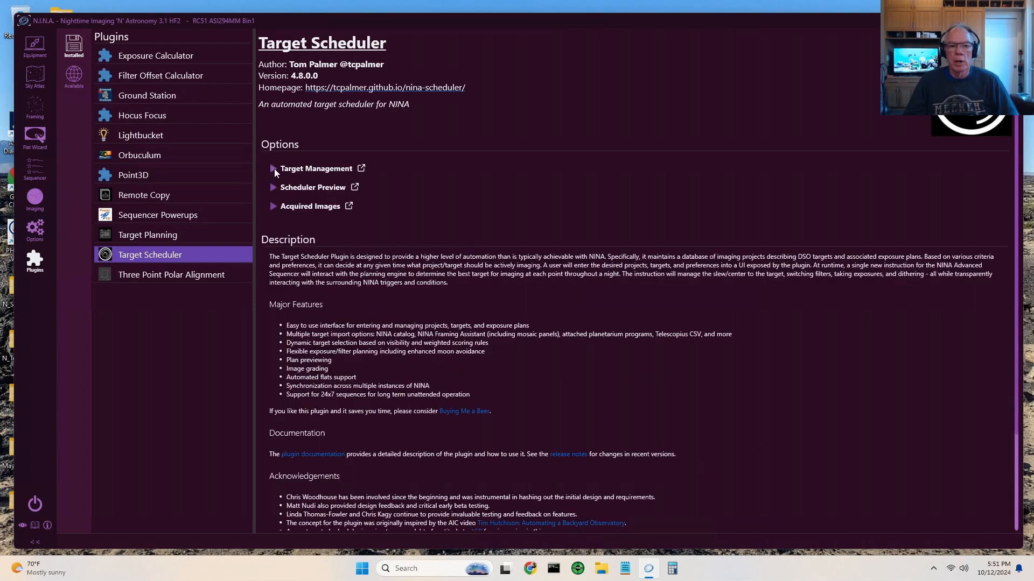
pyautogui.click(273, 188)
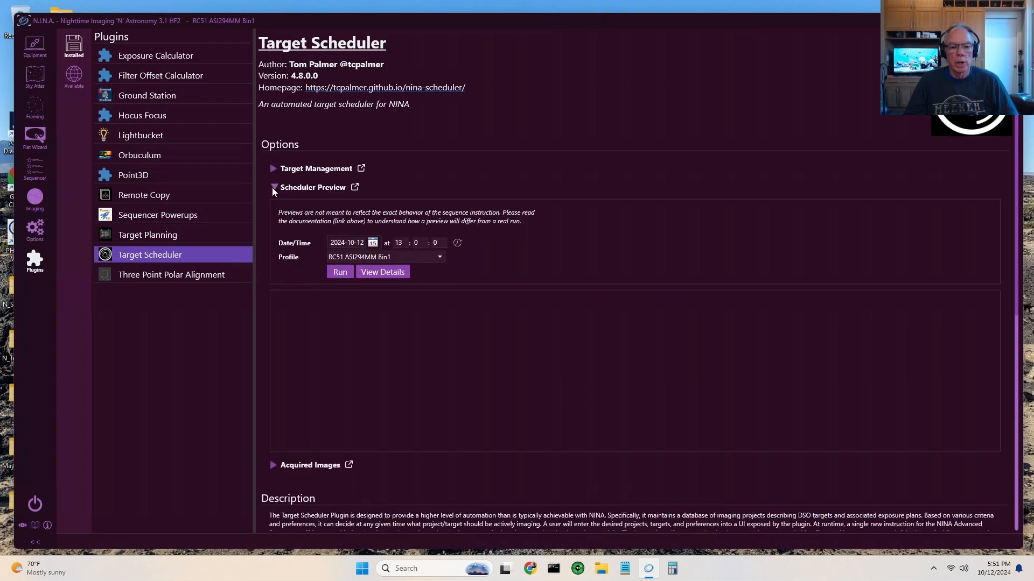
pyautogui.click(373, 244)
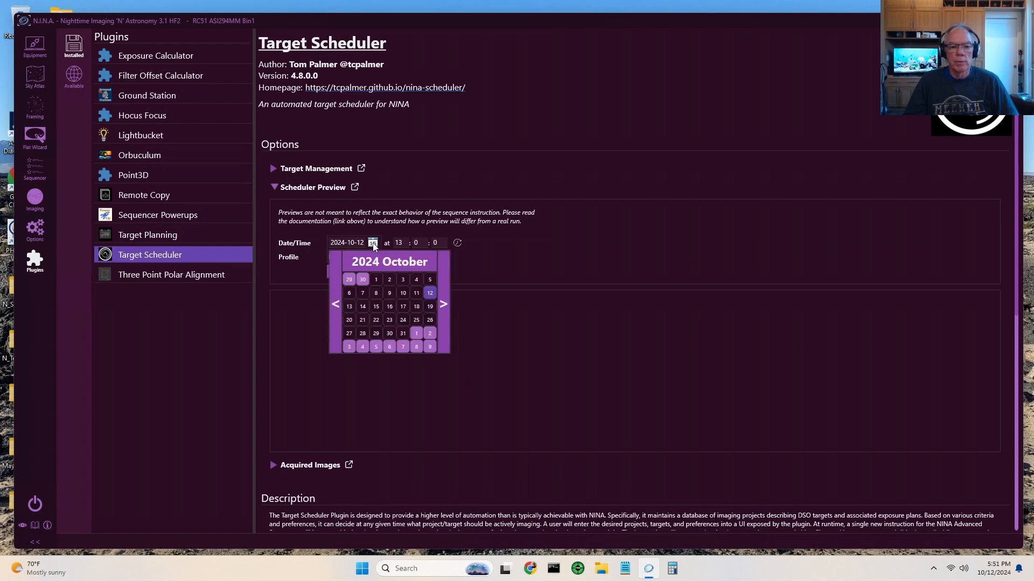
pyautogui.click(416, 333)
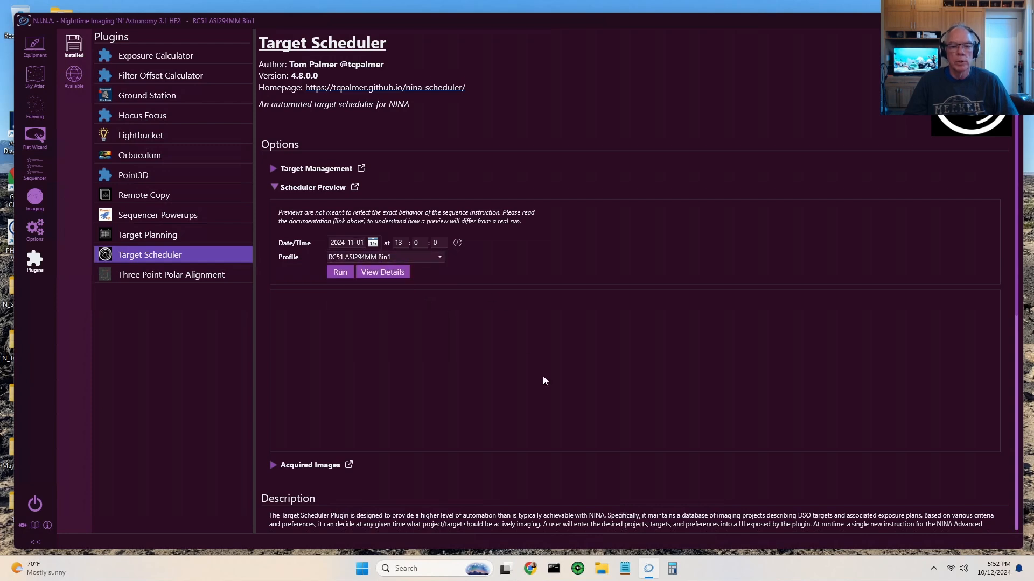
pyautogui.click(340, 273)
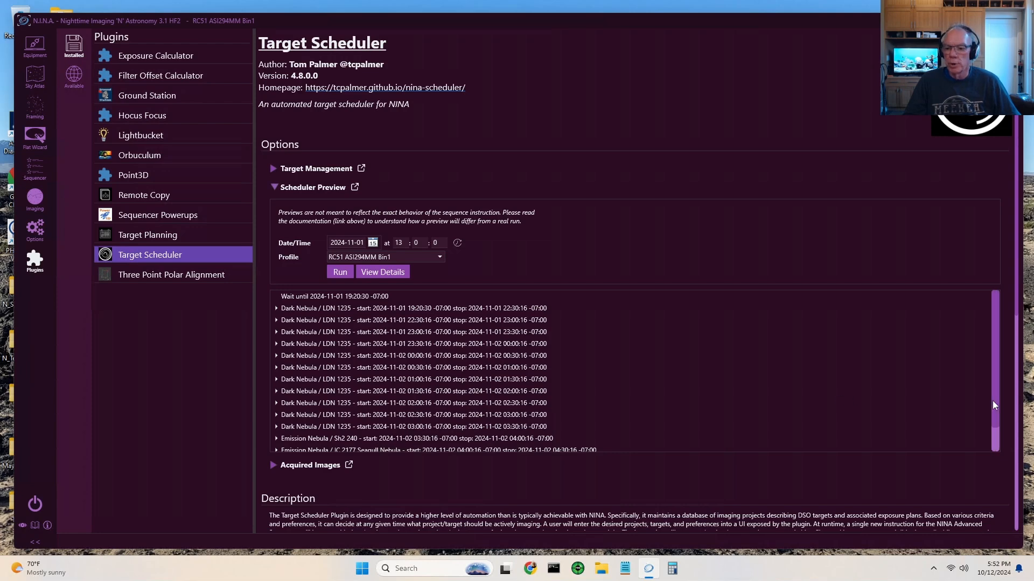
# Step: Review the planned targets and their time slots through the end of the night, and close the Scheduler Preview
pyautogui.moveTo(993, 401)
pyautogui.mouseDown()
pyautogui.moveTo(994, 436)
pyautogui.moveTo(1003, 385)
pyautogui.mouseUp()
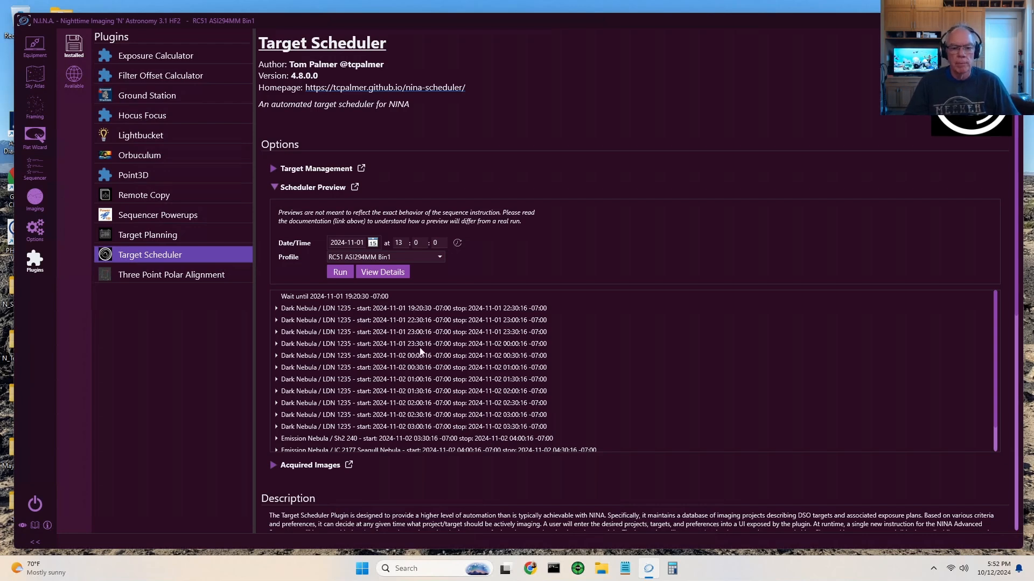
pyautogui.scroll(-1, 412, 398)
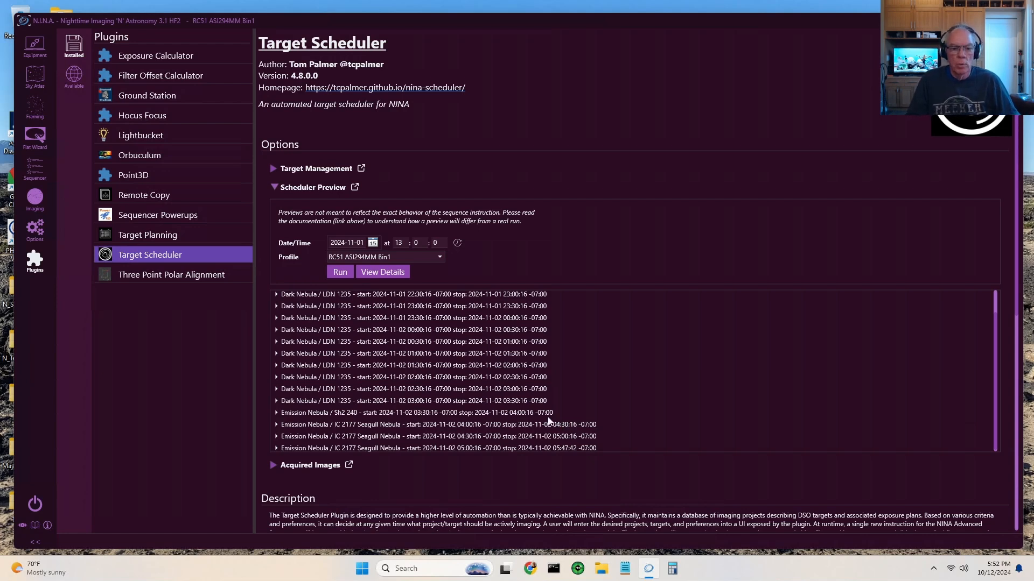
pyautogui.click(272, 187)
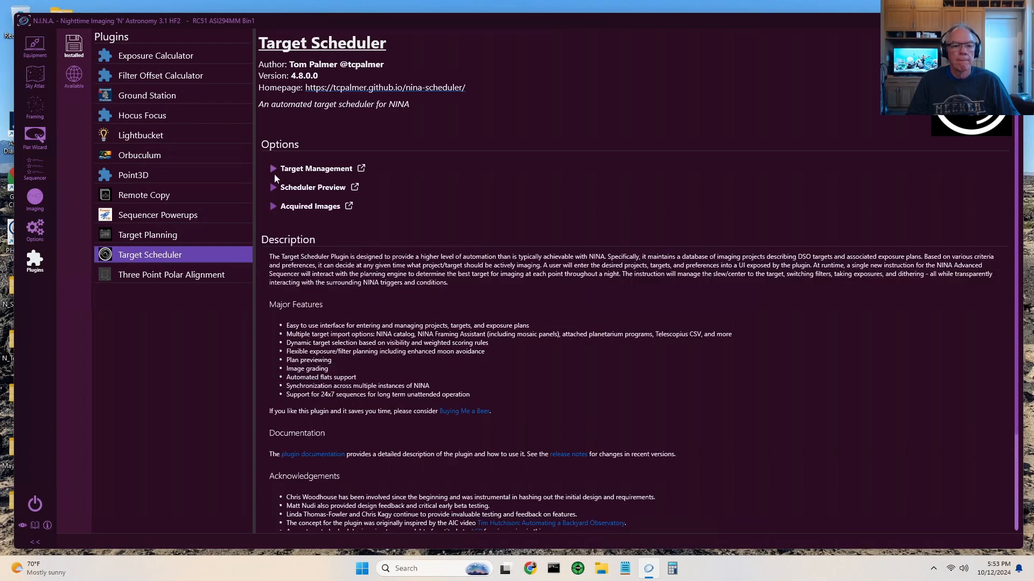
# Step: Reopen Target Management, expand the Reflection Nebula project and view the exposure plans of IC 2177 Seagull Nebula
pyautogui.click(274, 168)
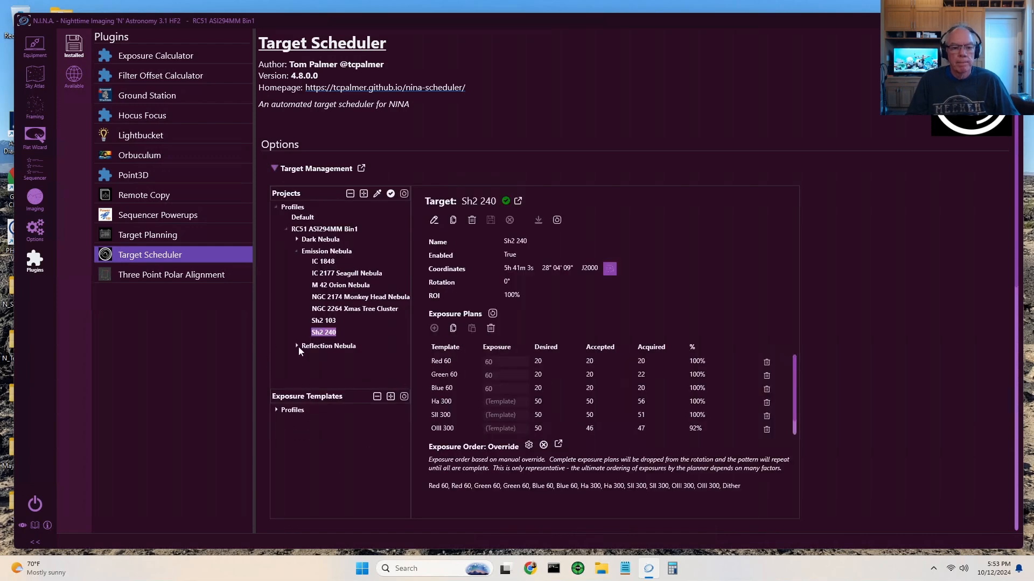
pyautogui.click(296, 346)
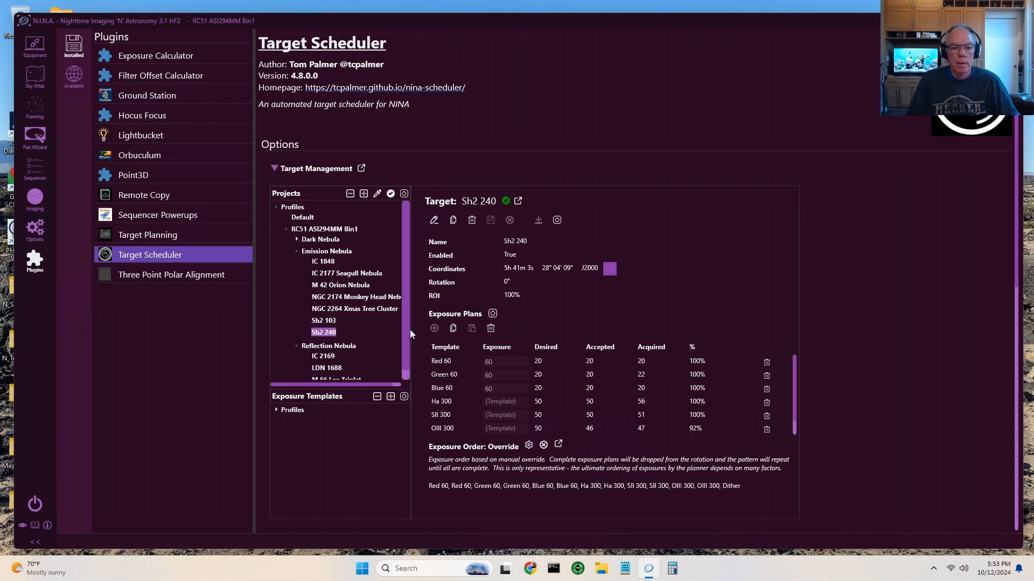
pyautogui.click(361, 273)
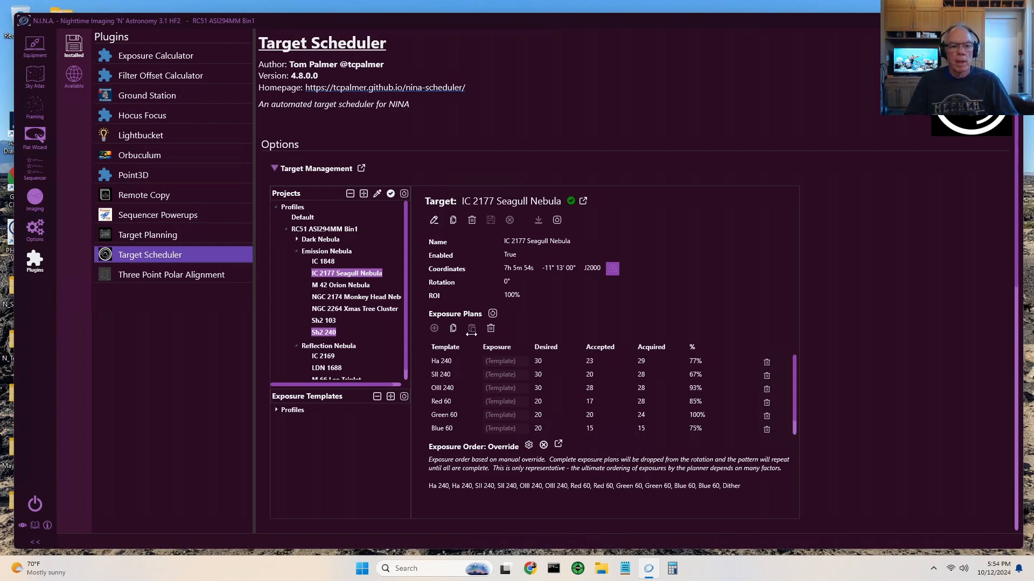
# Step: Edit target Sh2 240 and set the desired count of its Ha 300 and SII 300 exposure plans to 90
pyautogui.click(323, 334)
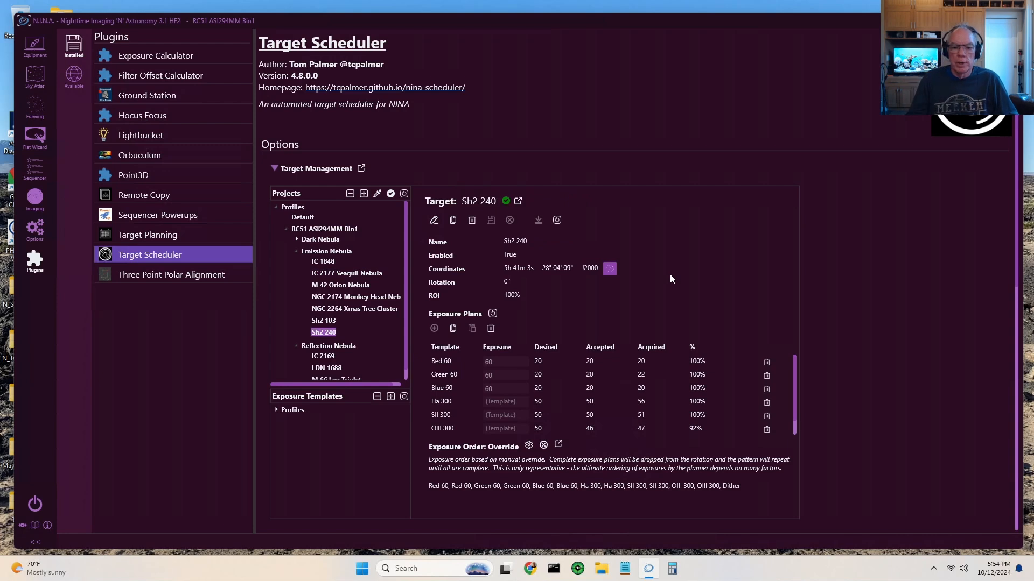
pyautogui.click(433, 223)
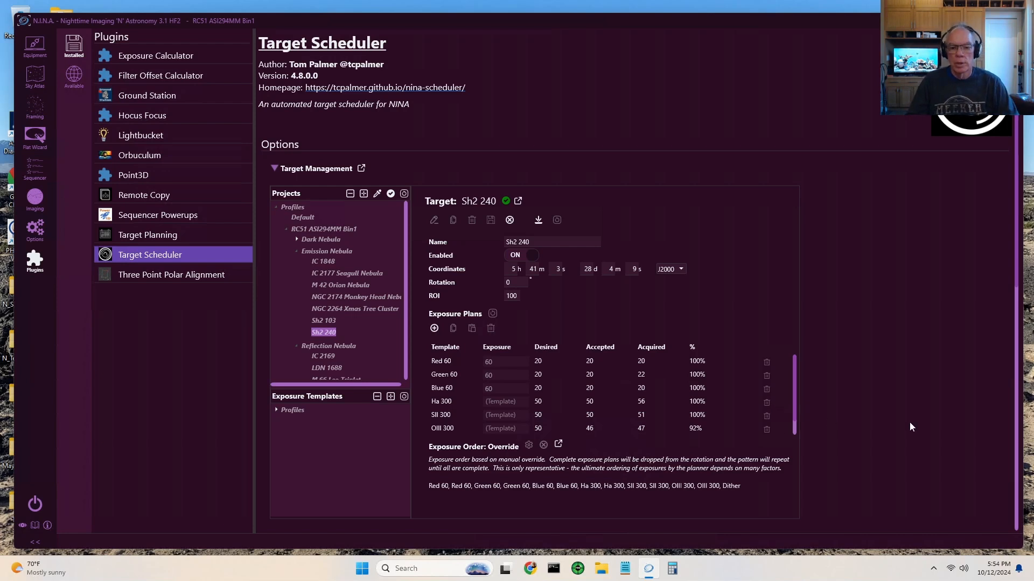
pyautogui.click(539, 403)
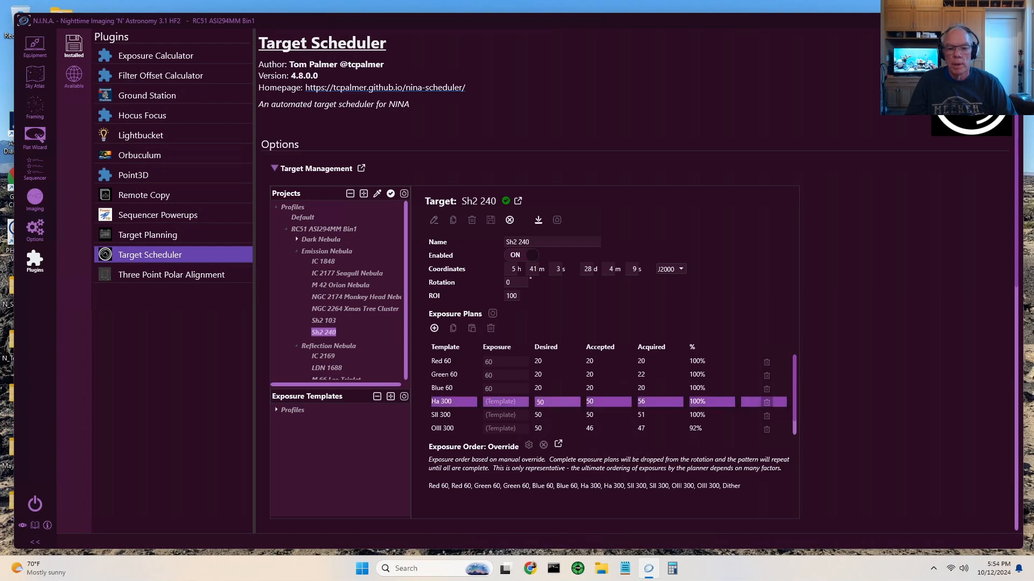
pyautogui.doubleClick(536, 402)
pyautogui.click(555, 419)
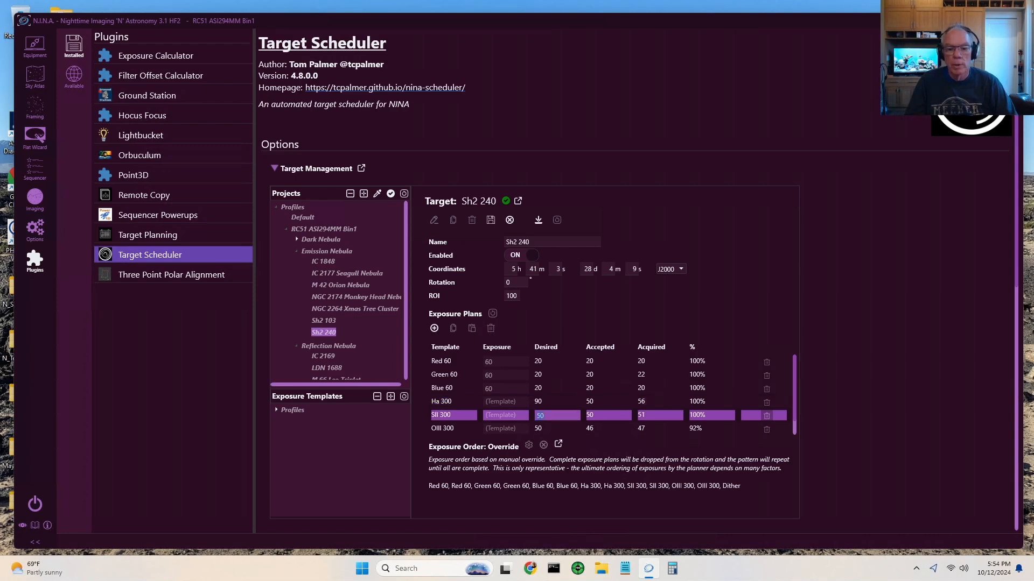
pyautogui.write('90')
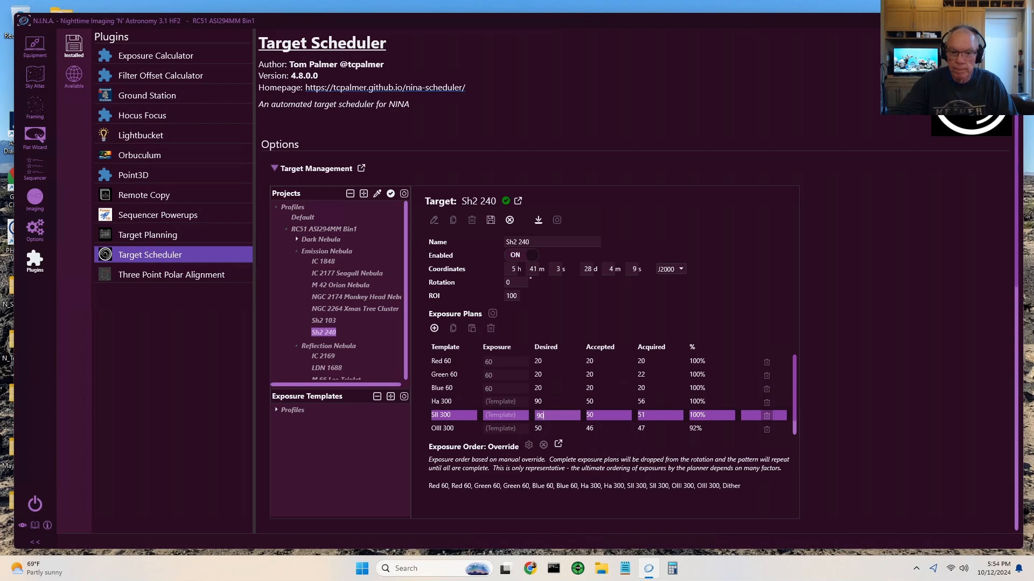
# Step: Set the desired count of Sh2 240's OIII 300 exposure plan to 90 and save the target
pyautogui.click(541, 430)
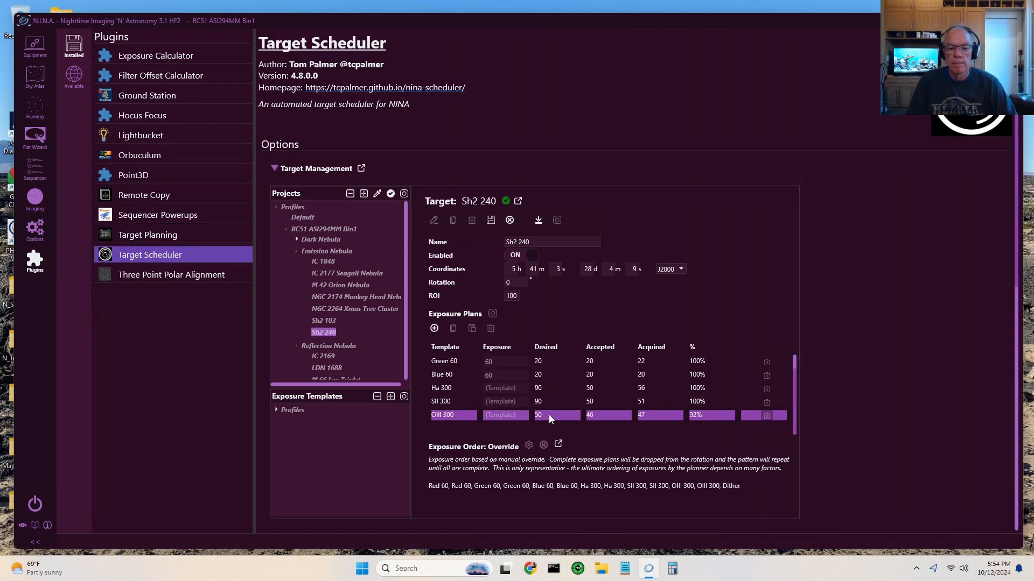
pyautogui.doubleClick(542, 415)
pyautogui.write('90')
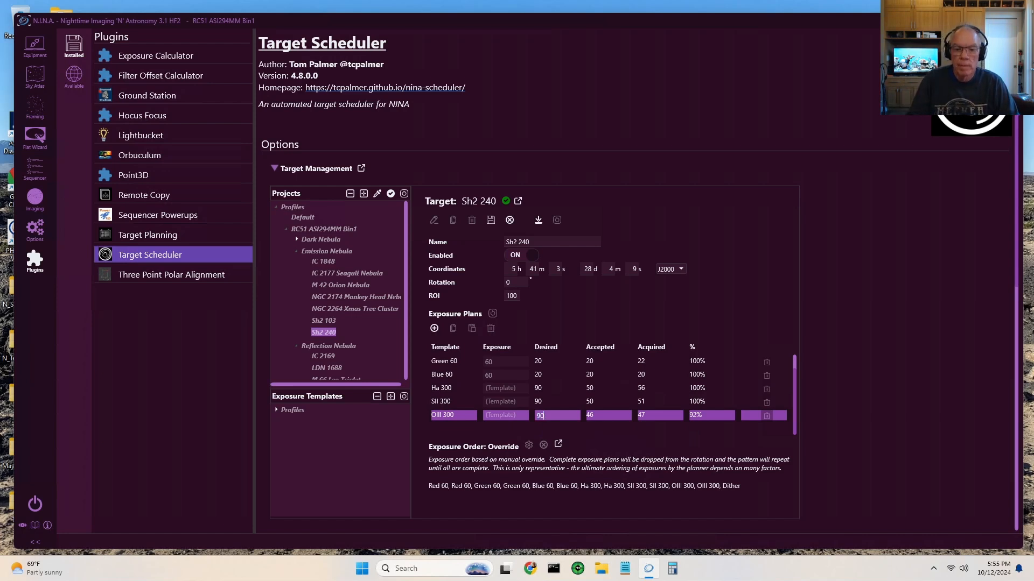
pyautogui.press('Return')
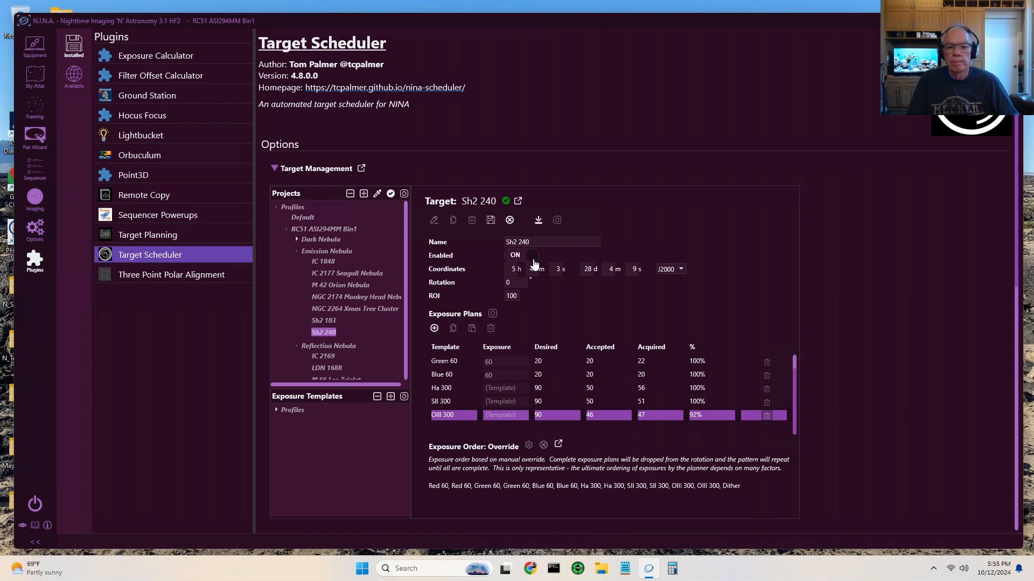
pyautogui.click(491, 220)
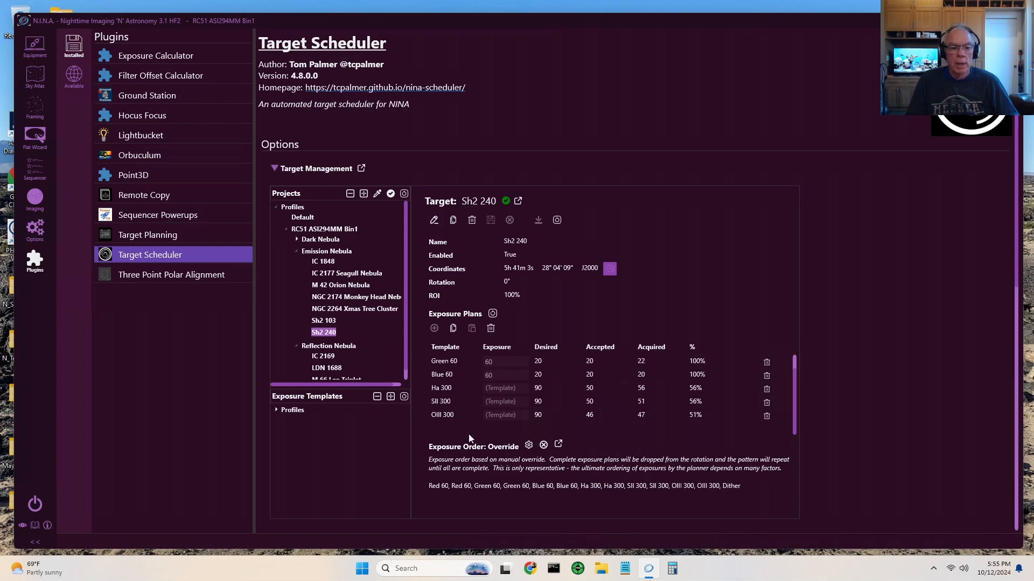
# Step: Close Target Management, rerun the Scheduler Preview for 2024-11-01 and check the planned targets
pyautogui.click(274, 168)
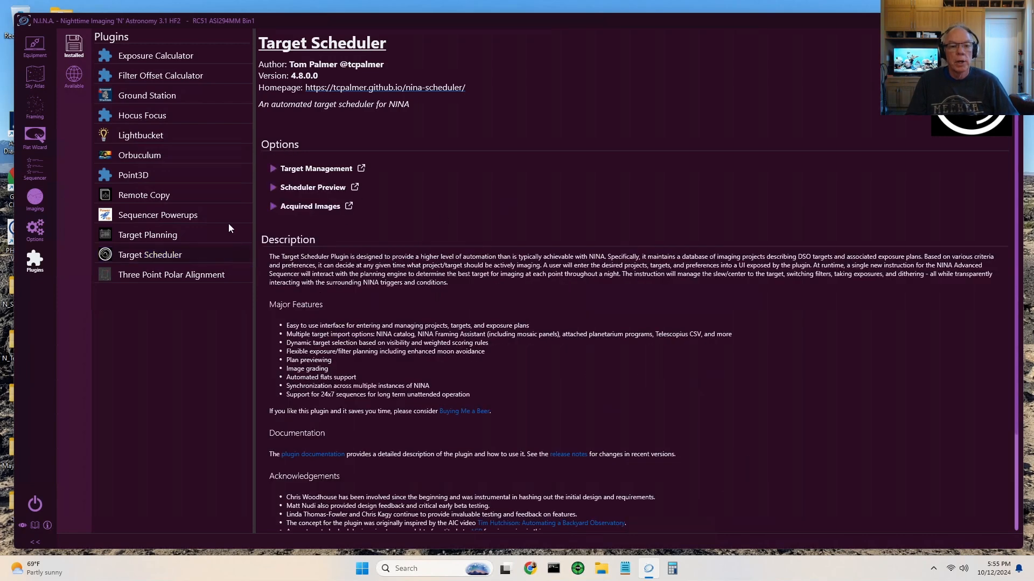
pyautogui.click(273, 187)
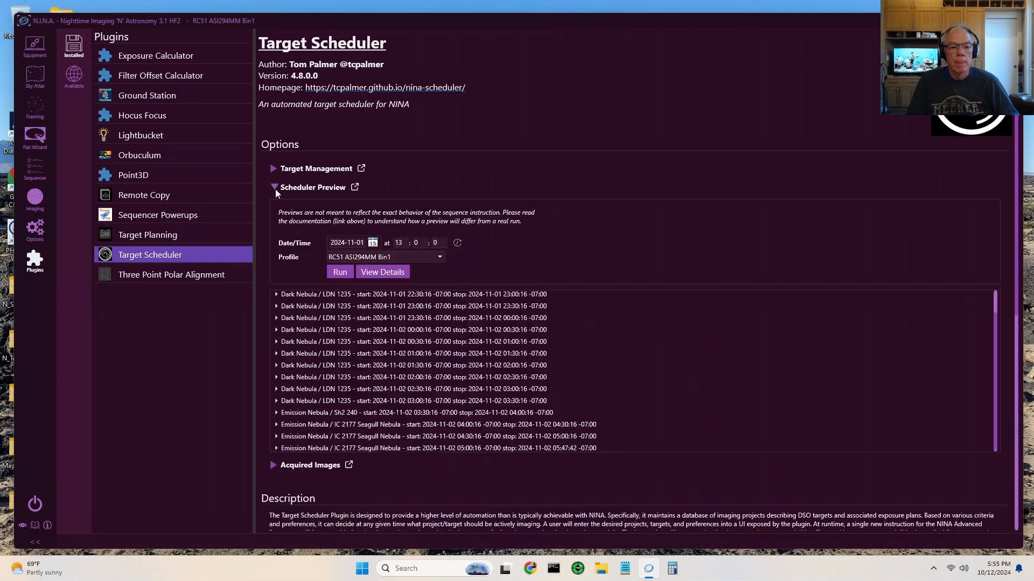
pyautogui.click(340, 272)
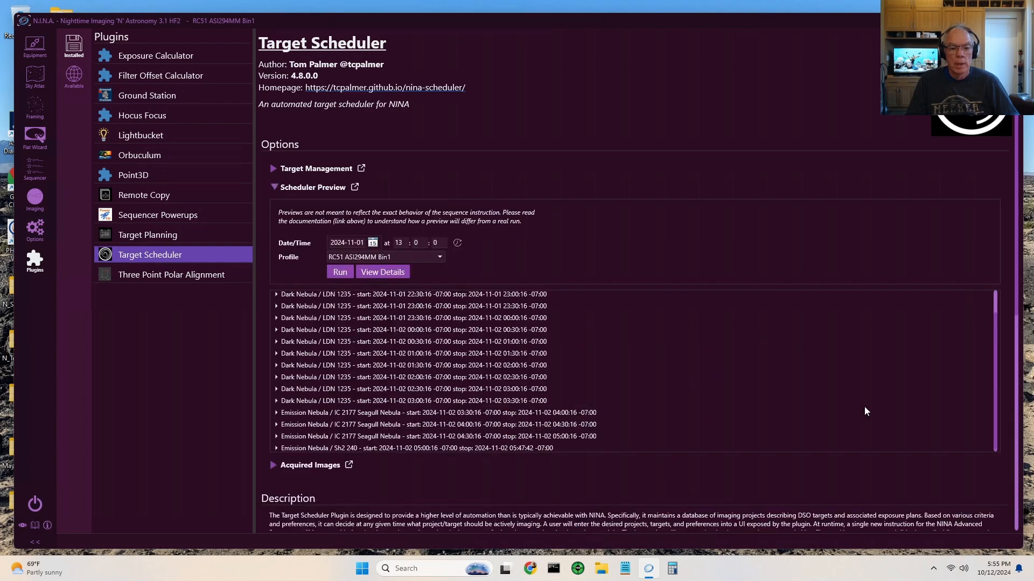
pyautogui.scroll(-1, 750, 424)
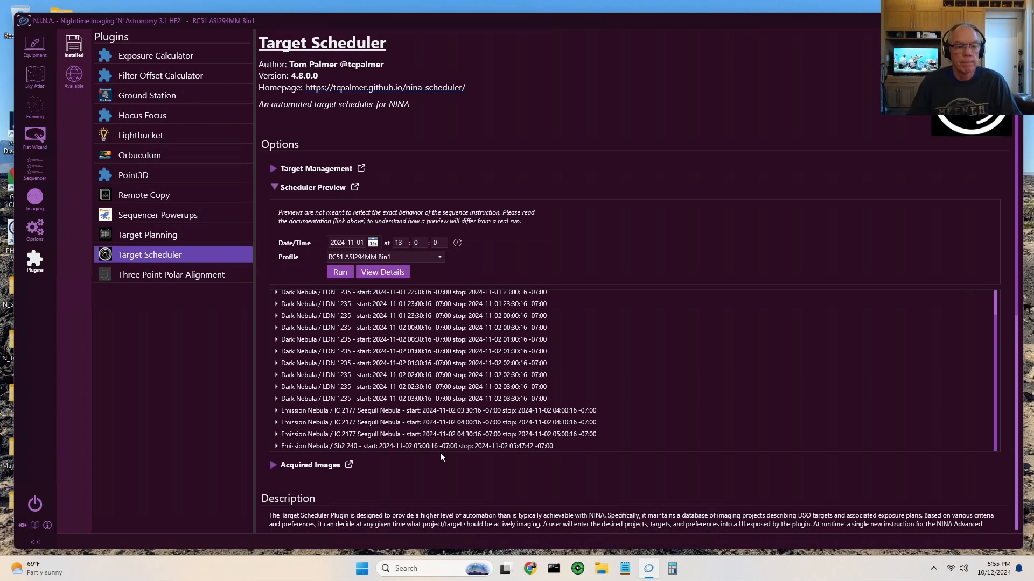
# Step: In the Target Planning plugin, choose LDN 1235 as the target and generate its Imaging Season chart
pyautogui.click(159, 236)
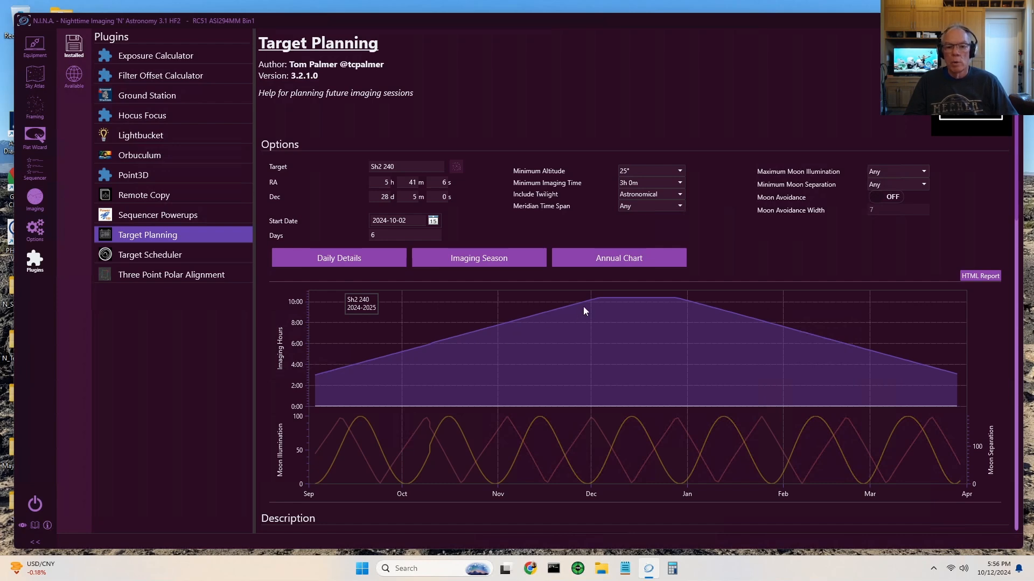
pyautogui.click(395, 167)
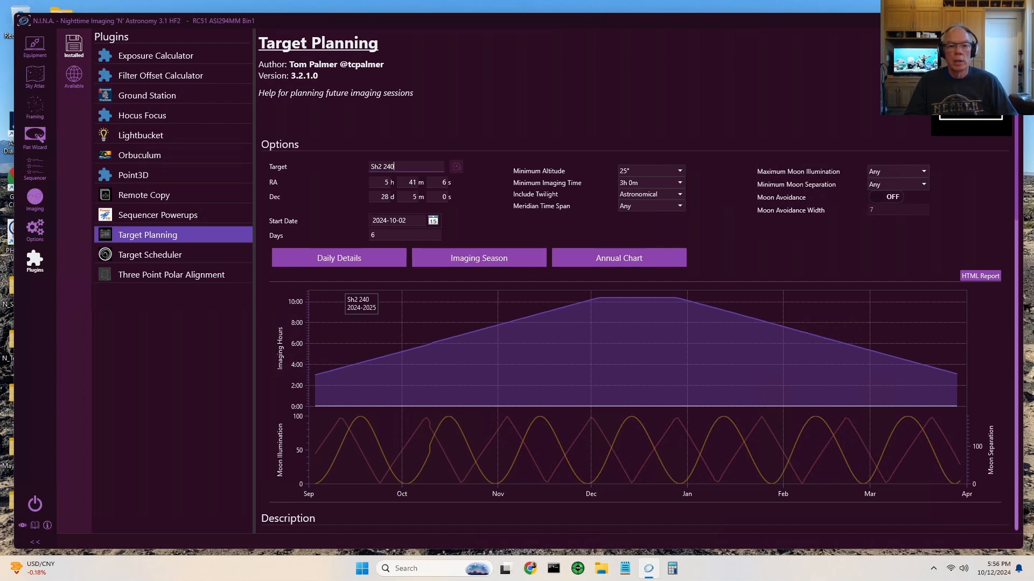
pyautogui.hotkey('ctrl', 'a')
pyautogui.write('LDN')
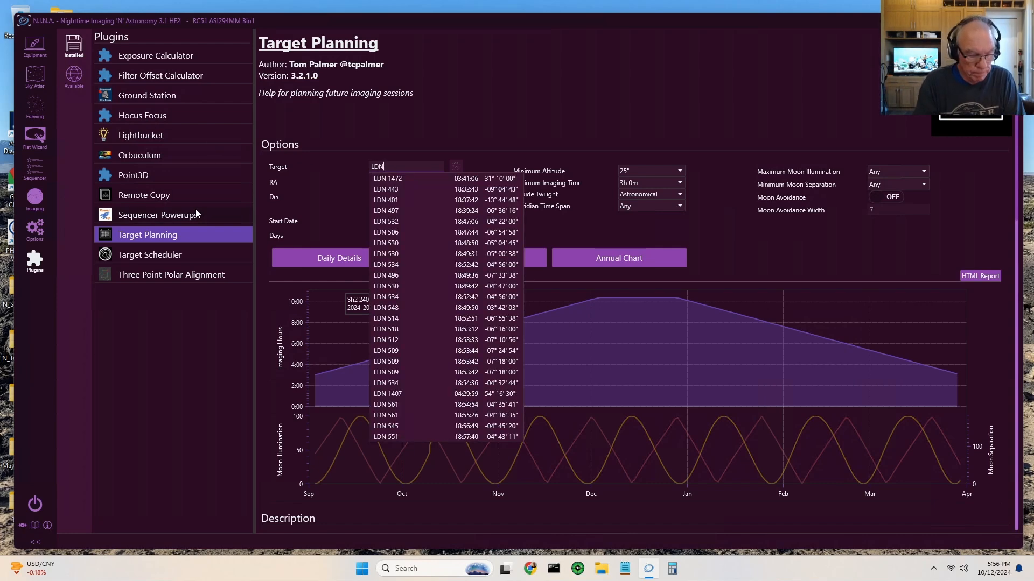
pyautogui.write(' 1235')
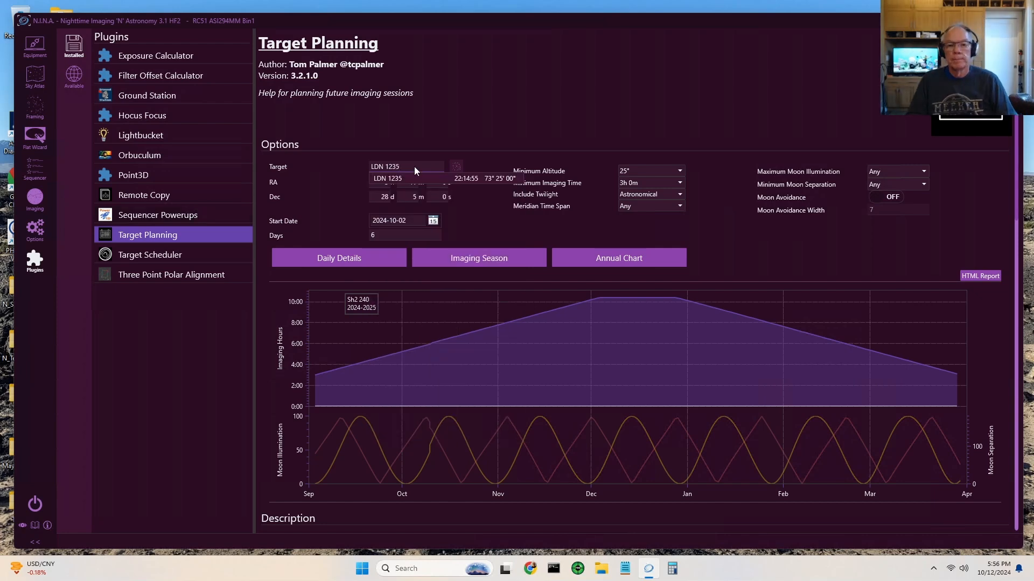
pyautogui.click(472, 182)
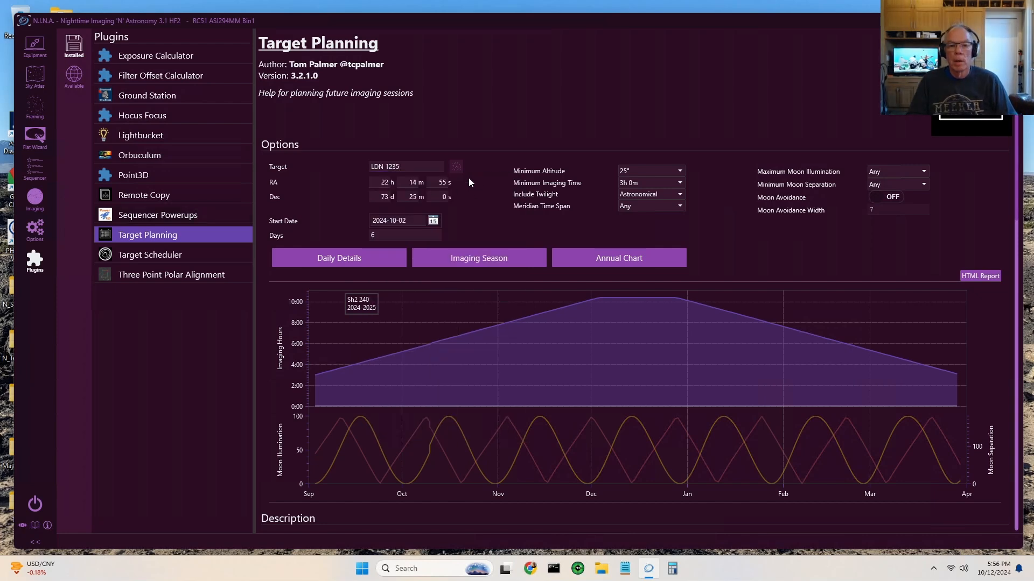
pyautogui.click(493, 259)
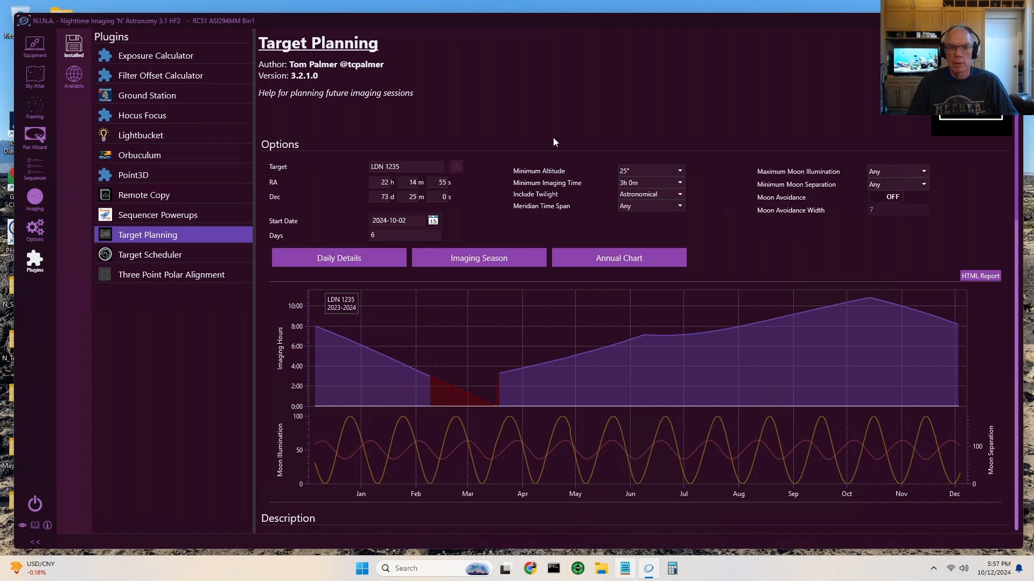
# Step: Minimize the remote session to reach PixInsight and examine the Ha master light's detail and noise at several magnifications
pyautogui.moveTo(571, 2)
pyautogui.click(626, 6)
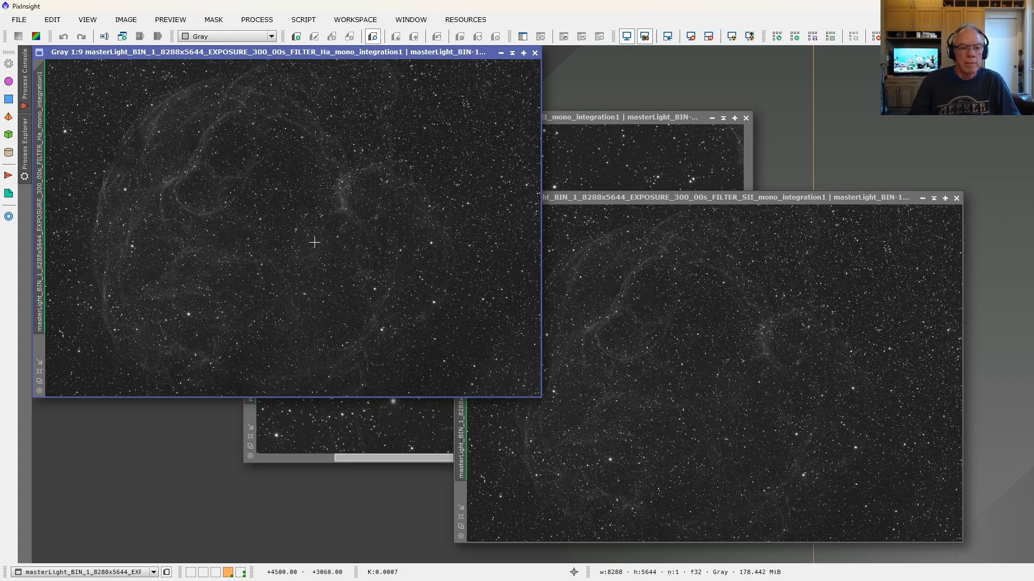
pyautogui.scroll(-2, 323, 237)
pyautogui.scroll(6, 323, 237)
pyautogui.scroll(4, 324, 237)
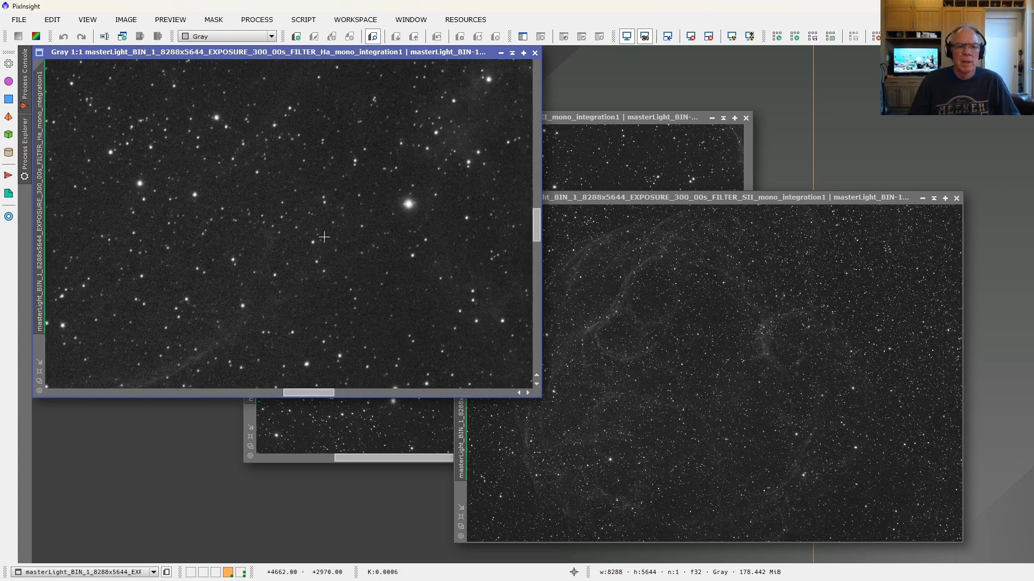
pyautogui.scroll(2, 323, 237)
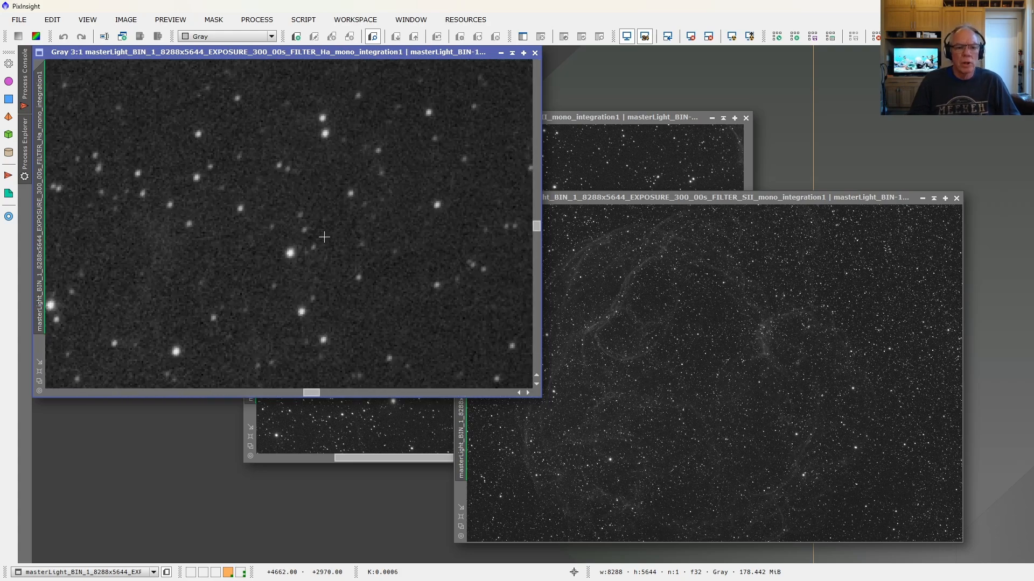
pyautogui.scroll(-6, 324, 237)
pyautogui.scroll(-2, 324, 237)
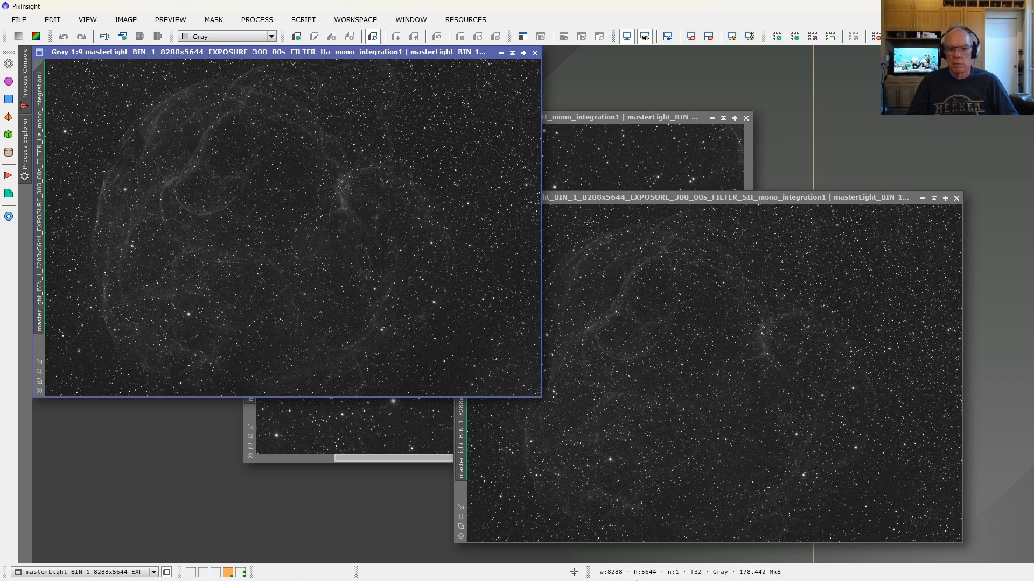
# Step: Return to N.I.N.A. in the remote session and view LDN 1235's exposure plans in Target Scheduler's Dark Nebula project
pyautogui.moveTo(527, 570)
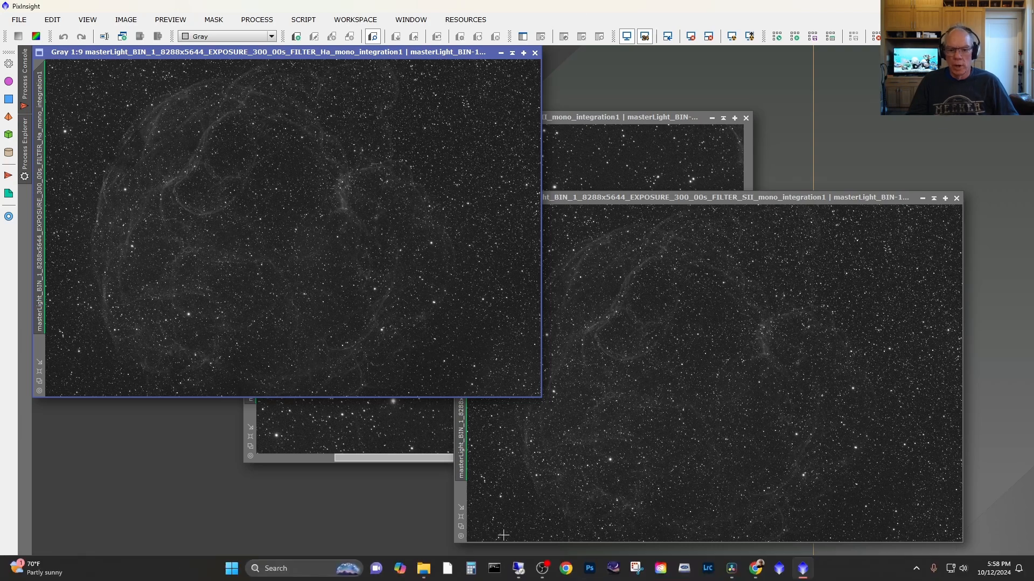
pyautogui.click(524, 572)
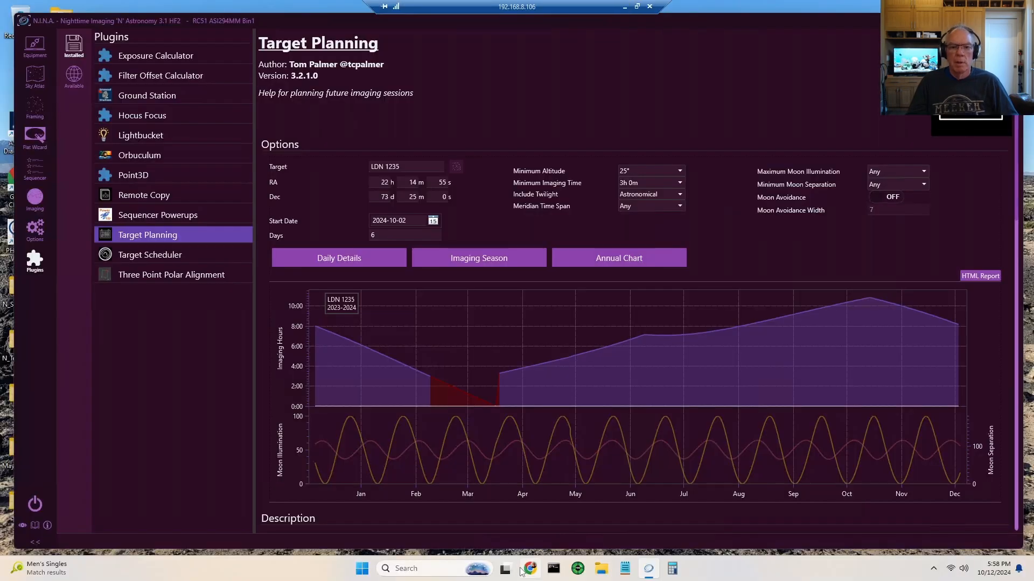
pyautogui.click(149, 261)
pyautogui.click(274, 188)
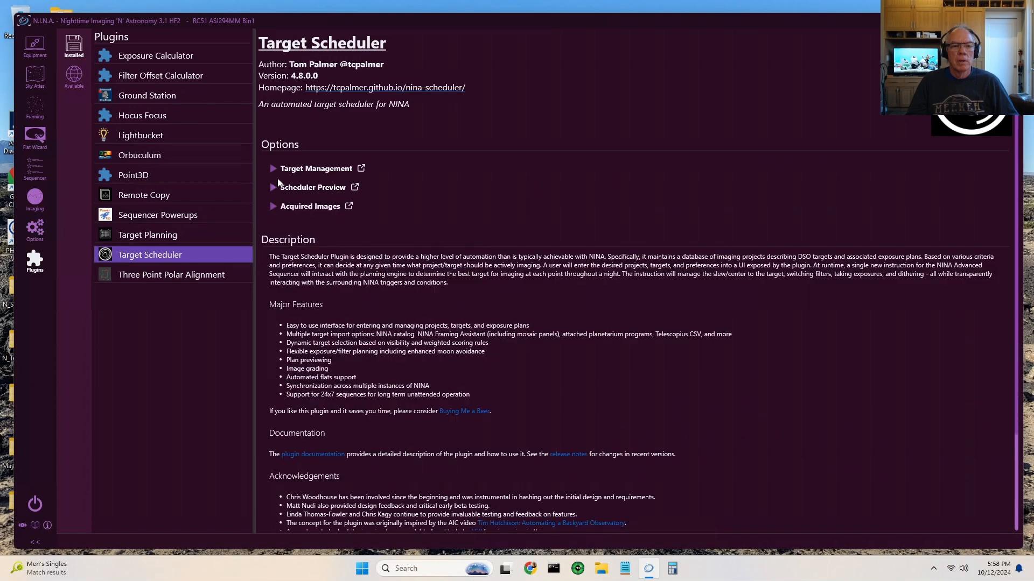
pyautogui.click(275, 169)
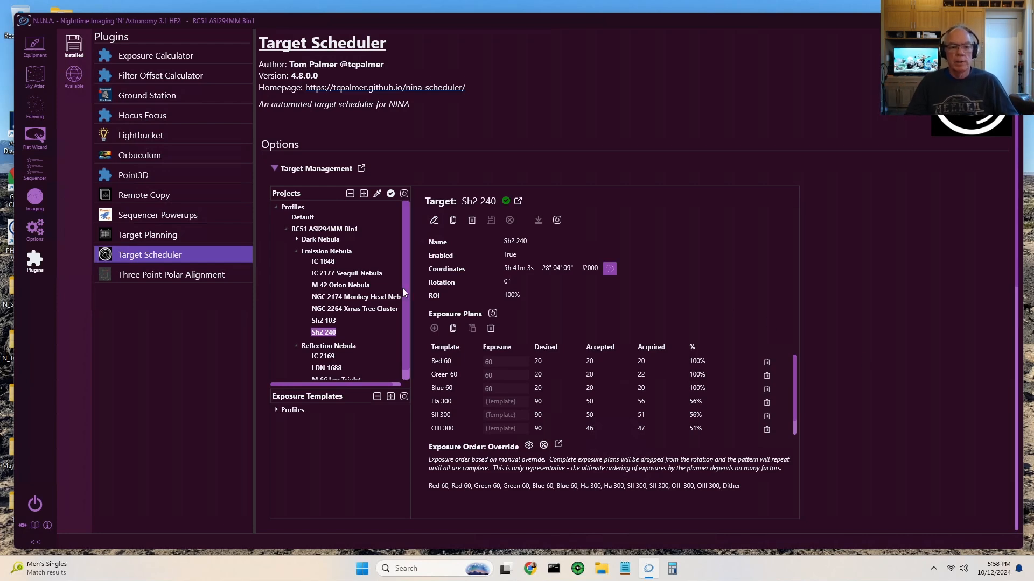
pyautogui.click(297, 239)
pyautogui.click(325, 250)
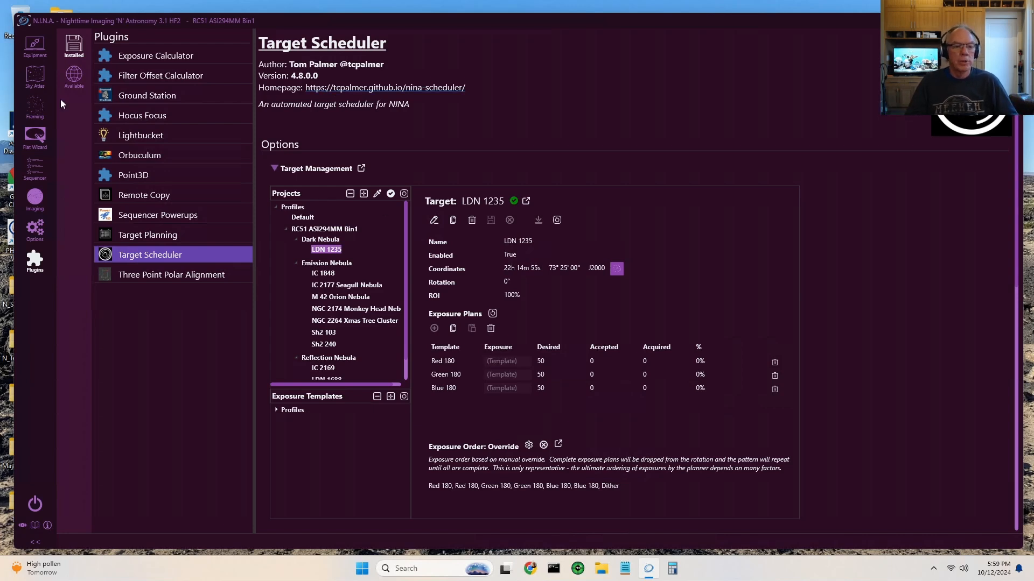
# Step: Open the Sequencer and review the startup, triggers, Target Scheduler Container and shutdown sections of the sequence
pyautogui.click(35, 170)
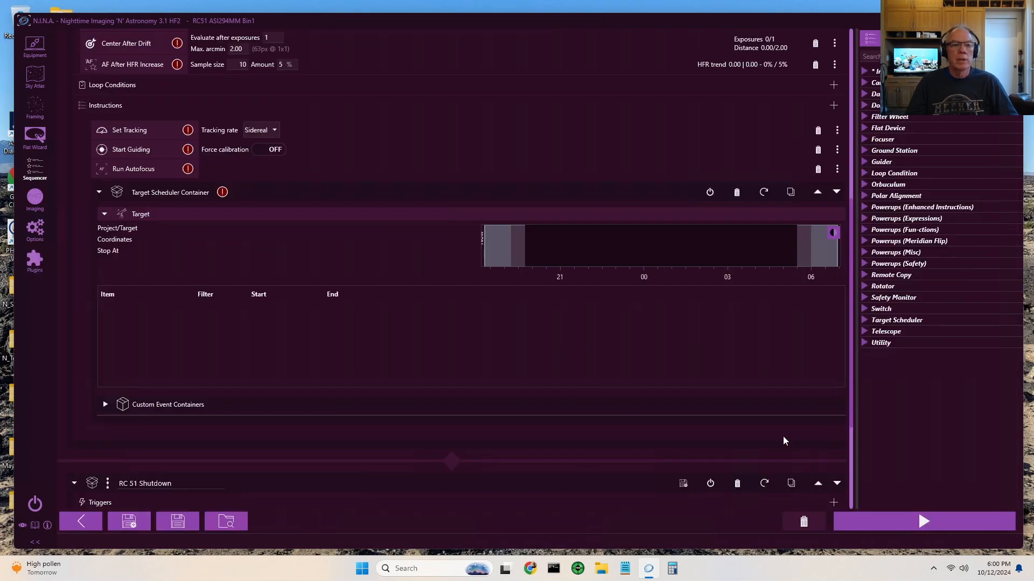
pyautogui.scroll(10, 780, 442)
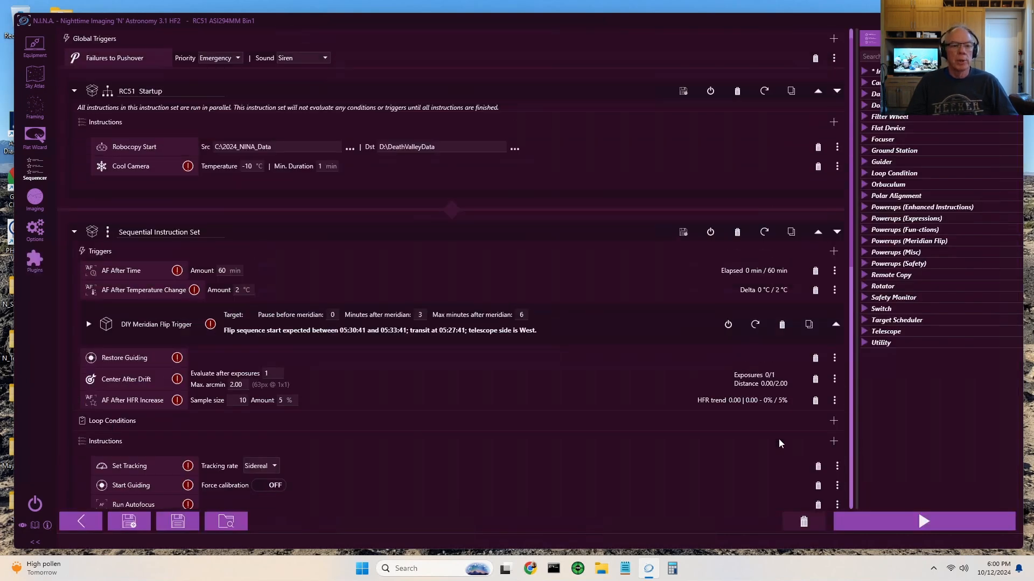
pyautogui.scroll(1, 779, 442)
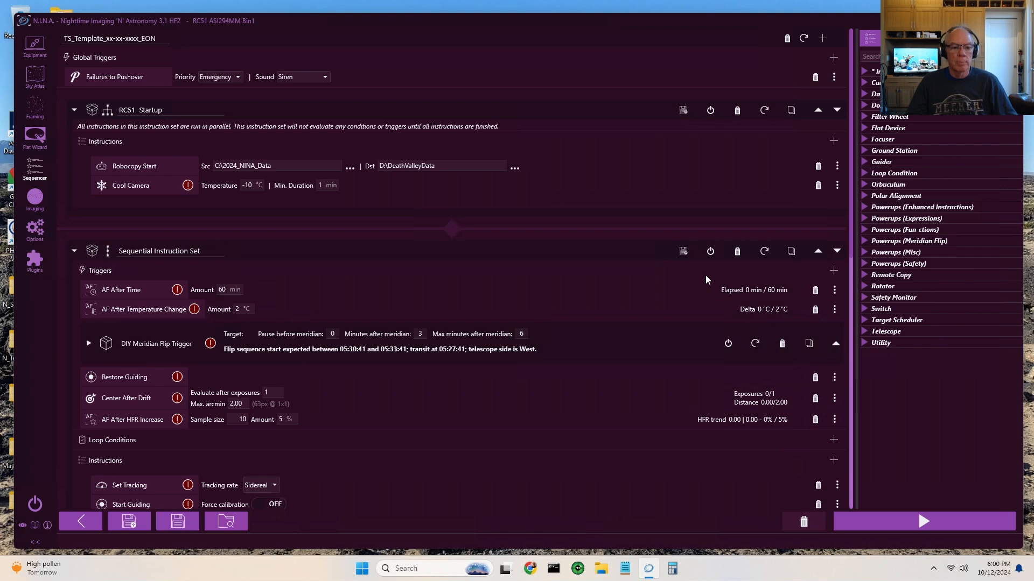
pyautogui.scroll(-5, 705, 275)
pyautogui.scroll(-2, 701, 276)
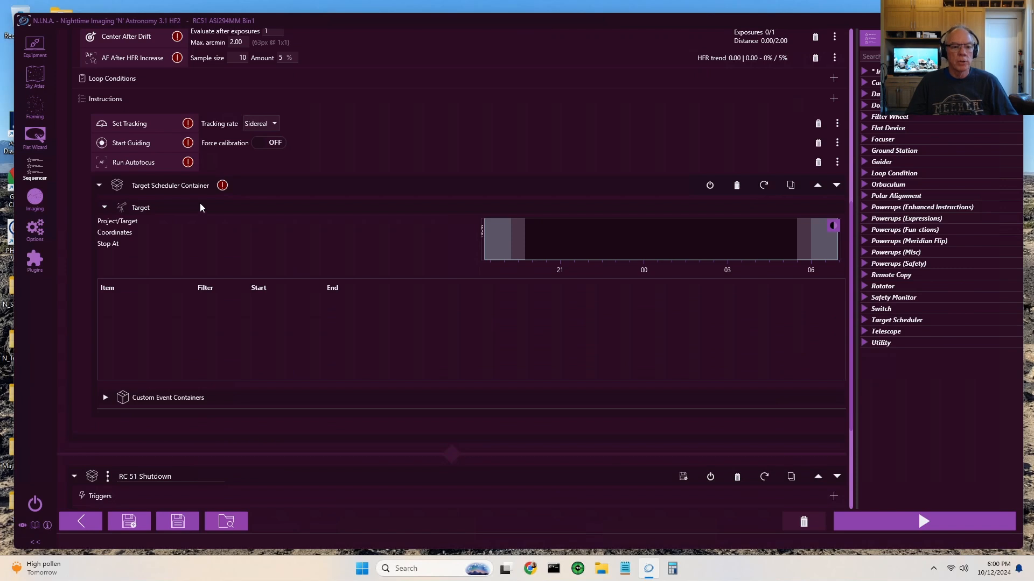
pyautogui.scroll(-4, 453, 288)
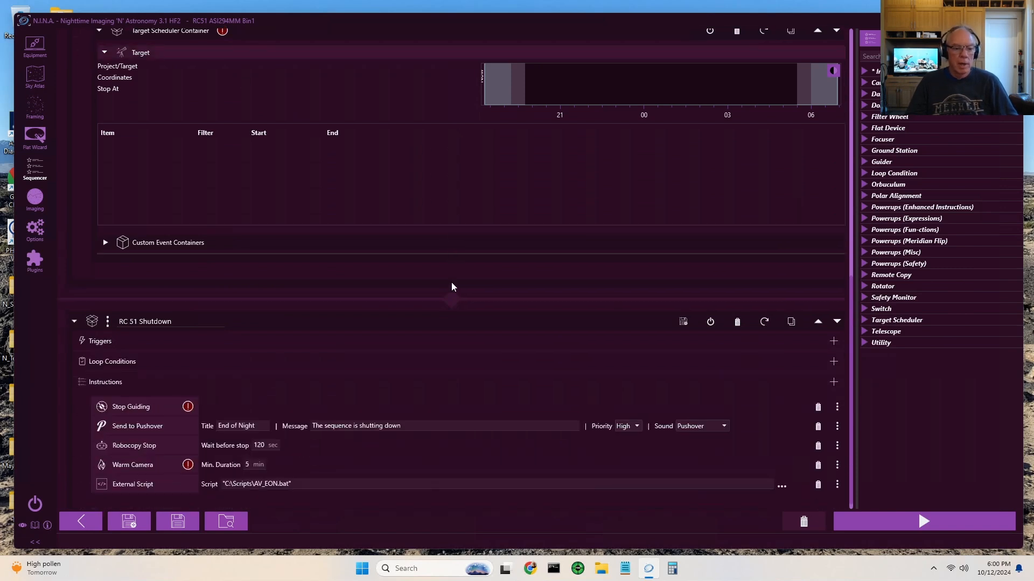
pyautogui.scroll(4, 450, 286)
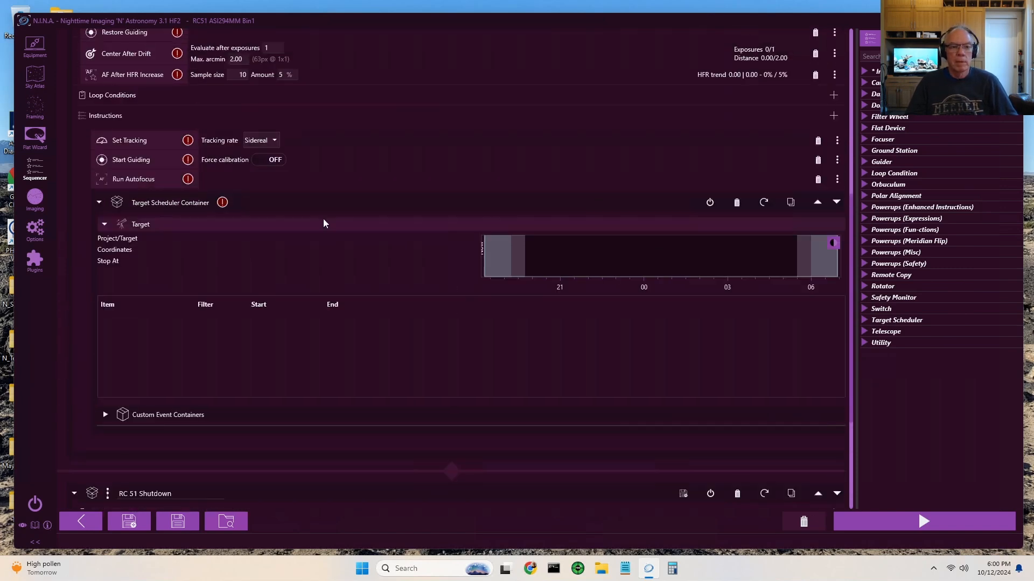
pyautogui.scroll(-3, 470, 319)
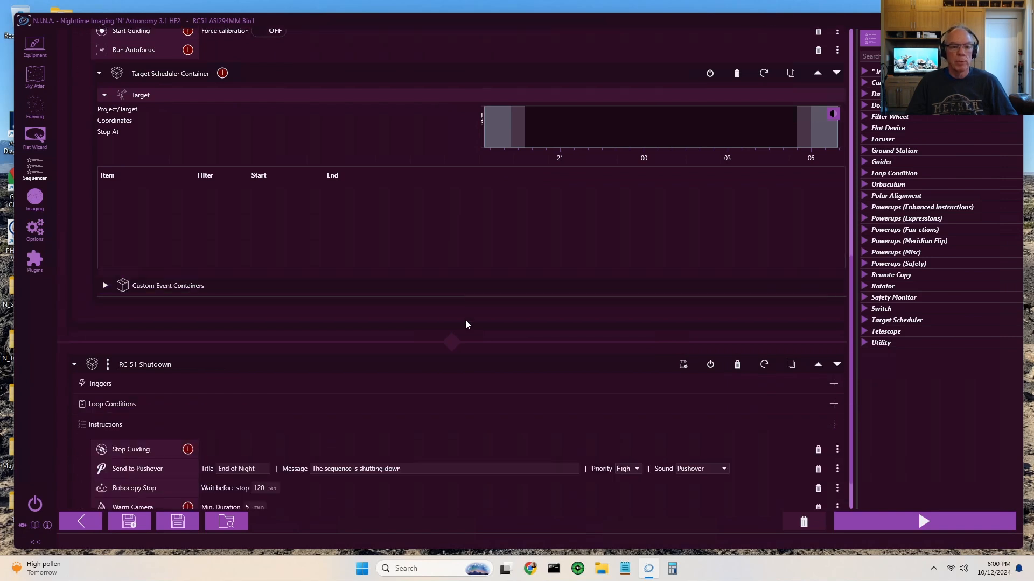
# Step: Review the triggers and instructions that precede the Target Scheduler Container in the imaging sequence
pyautogui.scroll(4, 465, 321)
pyautogui.scroll(1, 465, 320)
pyautogui.scroll(-1, 463, 323)
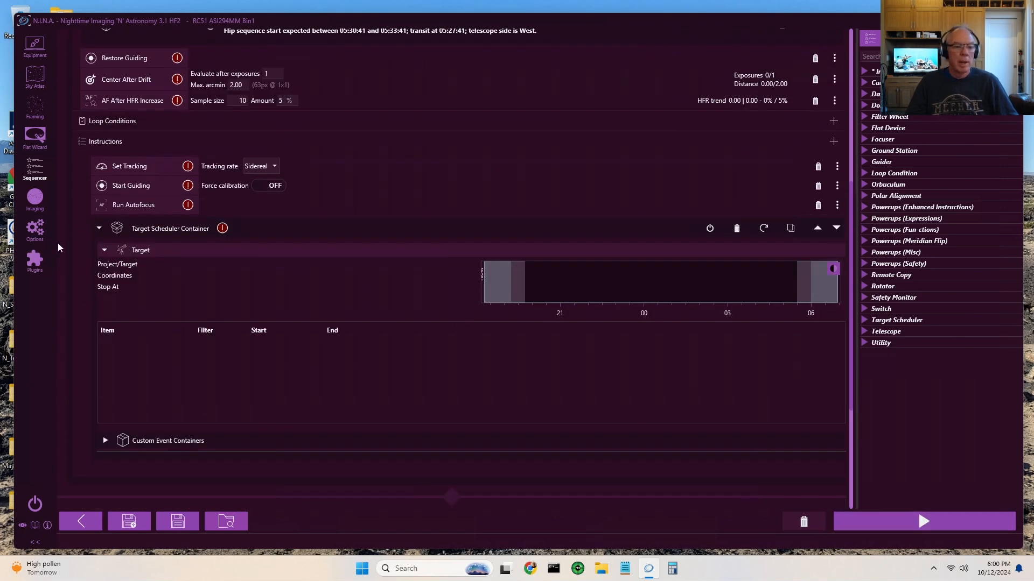
# Step: Return to the Target Scheduler plugin, collapse Target Management and review the planned target times in the Scheduler Preview
pyautogui.click(34, 262)
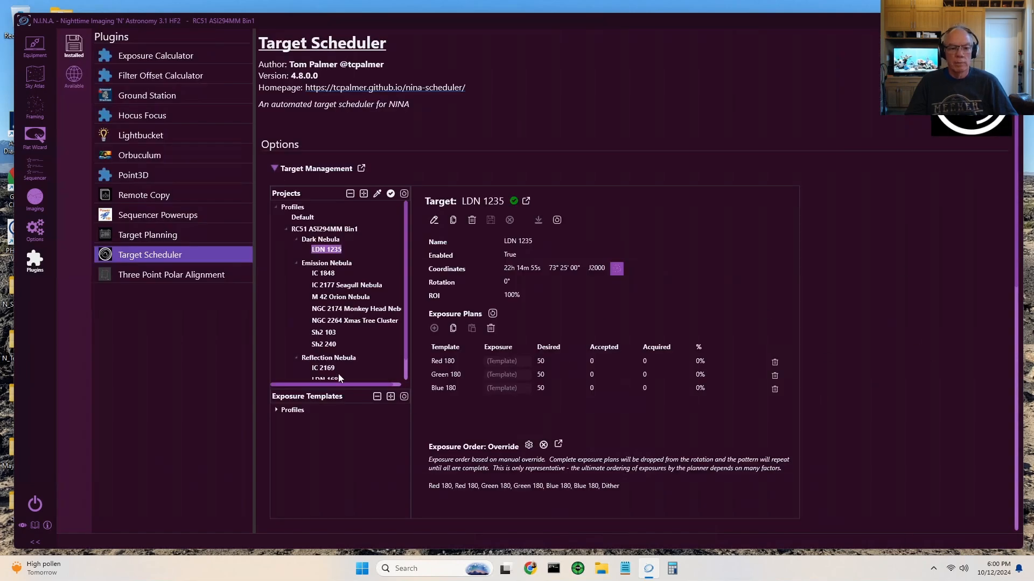
pyautogui.click(273, 168)
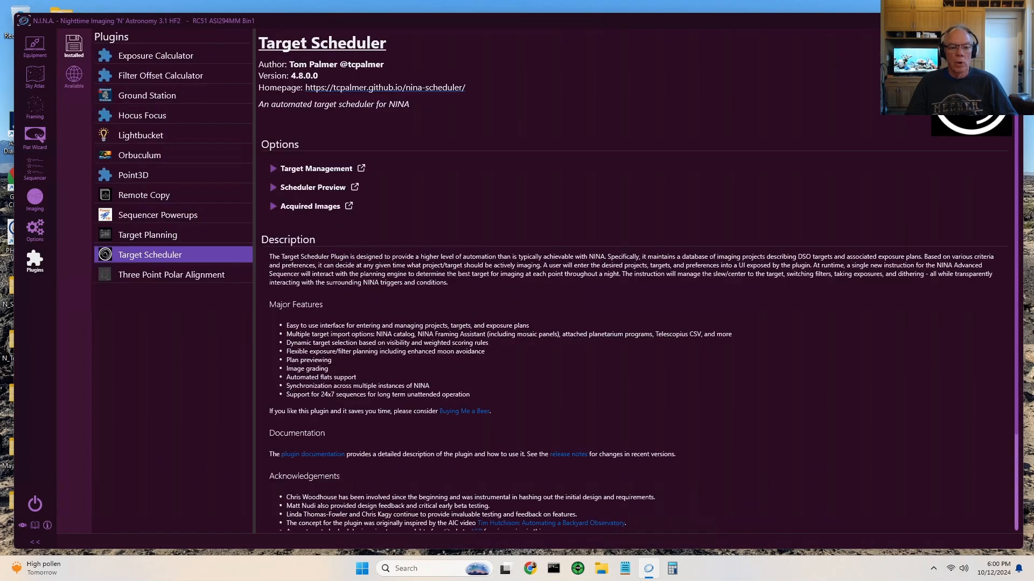
pyautogui.click(275, 187)
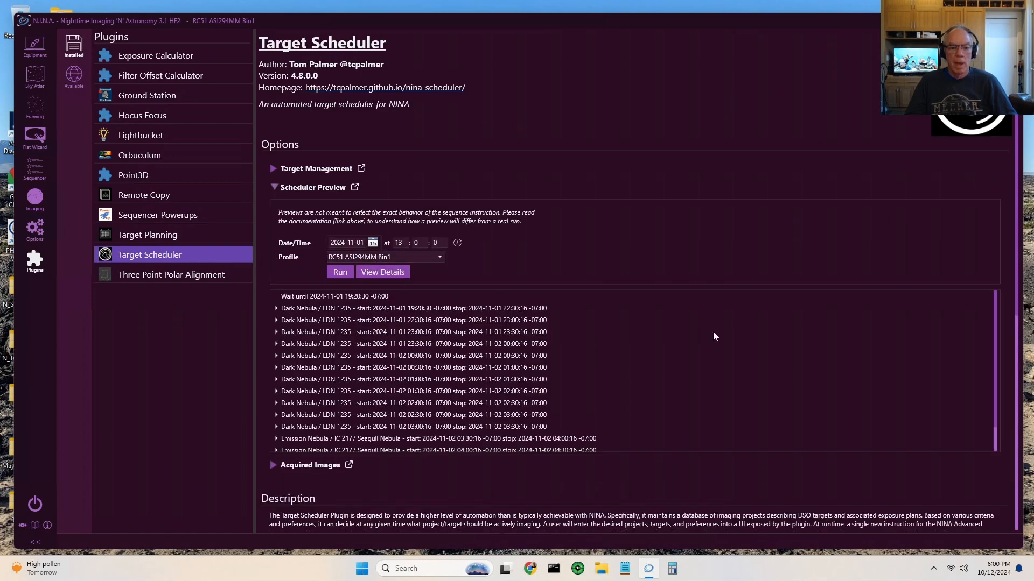
pyautogui.scroll(-1, 713, 332)
pyautogui.scroll(1, 713, 332)
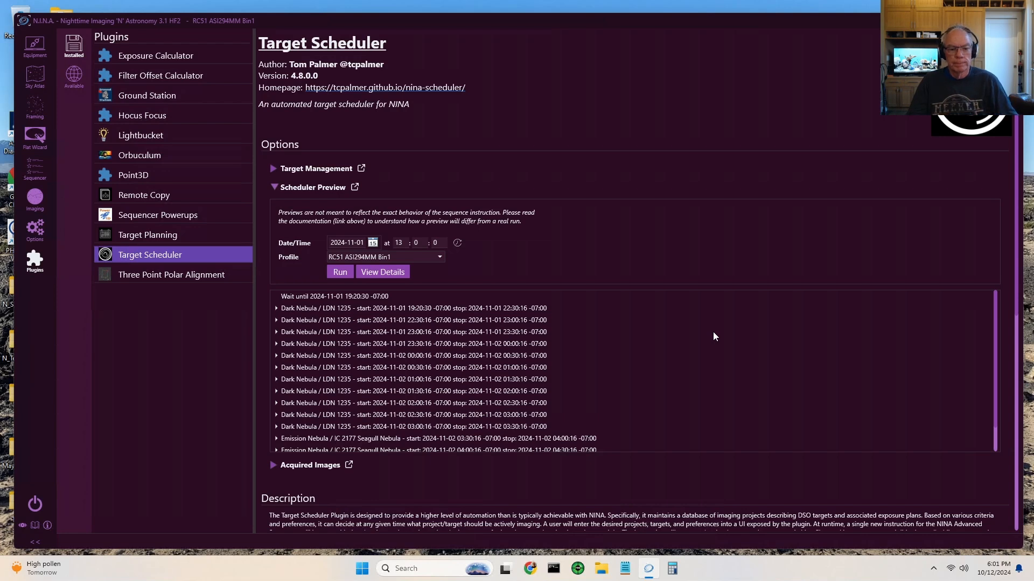
pyautogui.scroll(-1, 714, 333)
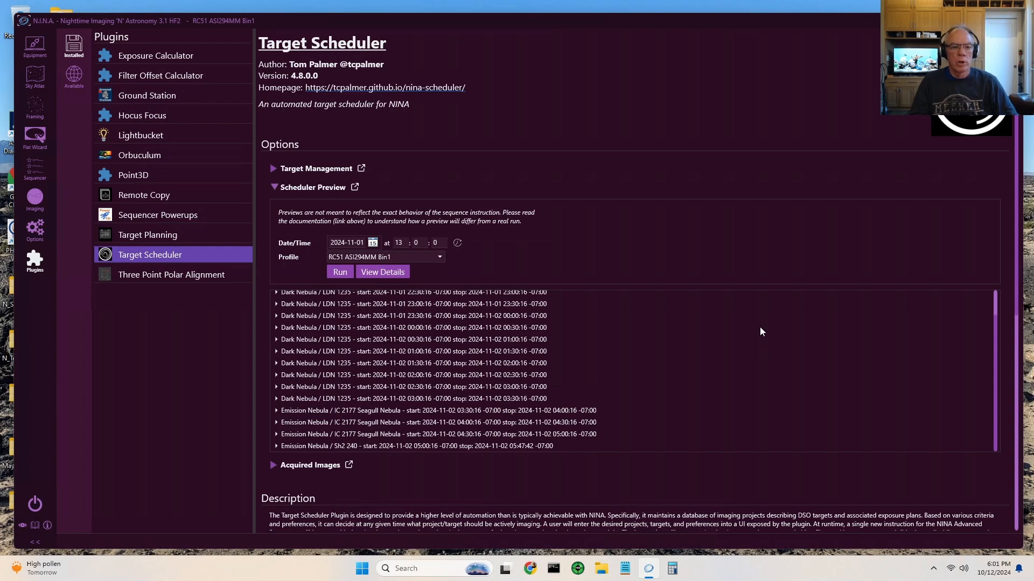
# Step: Go back to the Sequencer and expand the Target Scheduler category of available sequence instructions
pyautogui.click(33, 173)
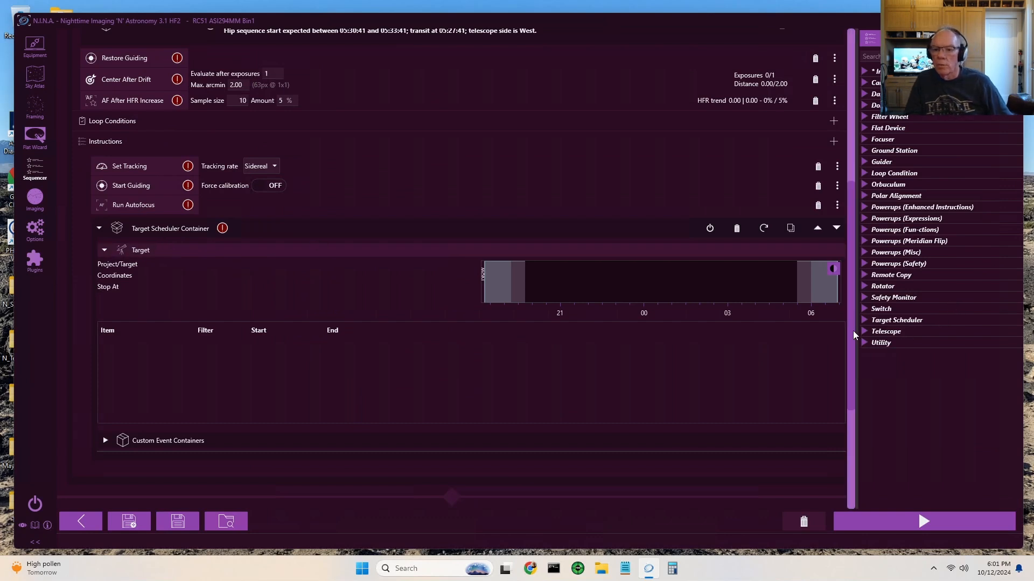
pyautogui.click(865, 322)
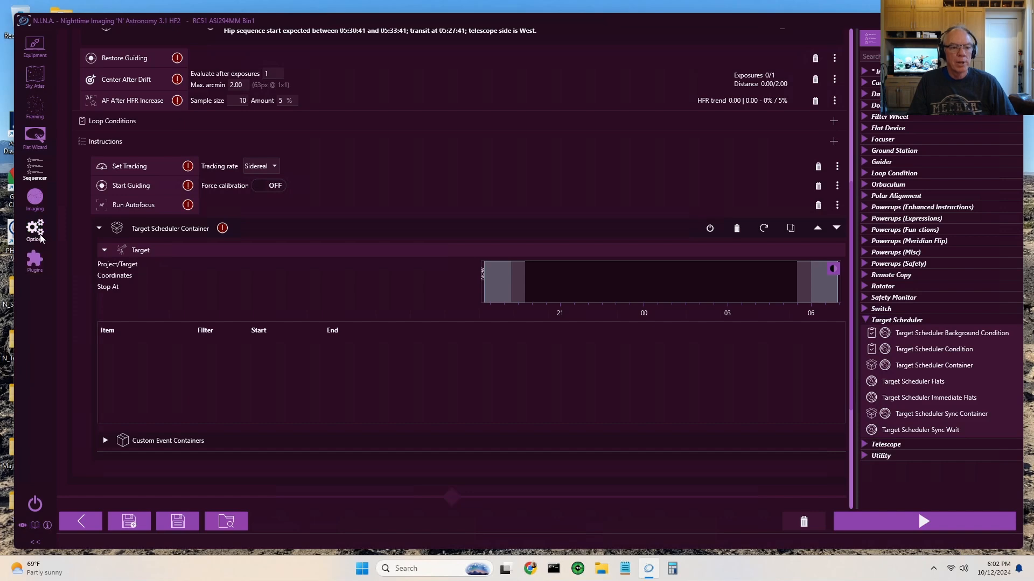
# Step: Return to the Target Scheduler plugin and expand Target Management to view LDN 1235's target details and exposure plans
pyautogui.click(35, 262)
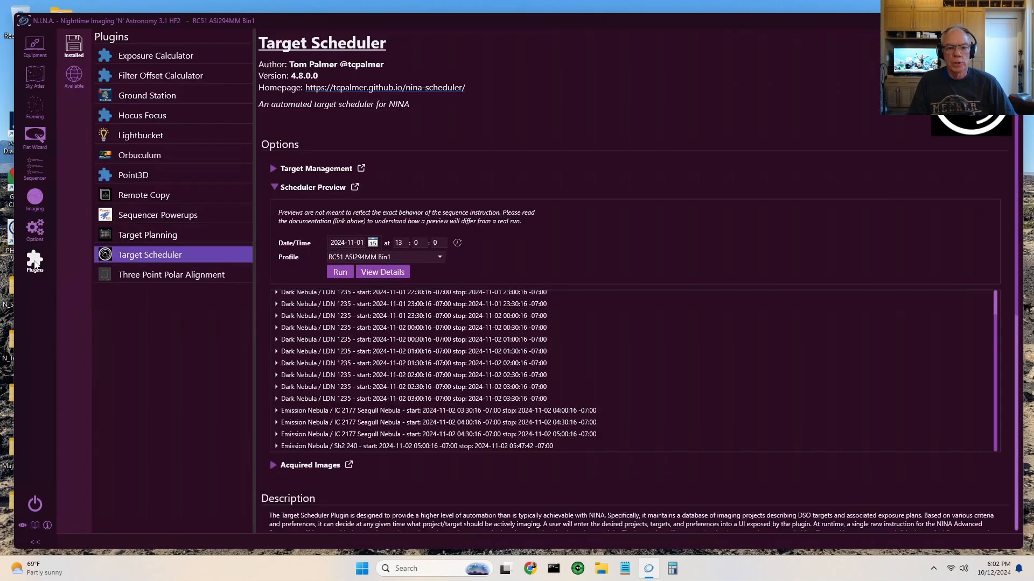
pyautogui.scroll(2, 725, 369)
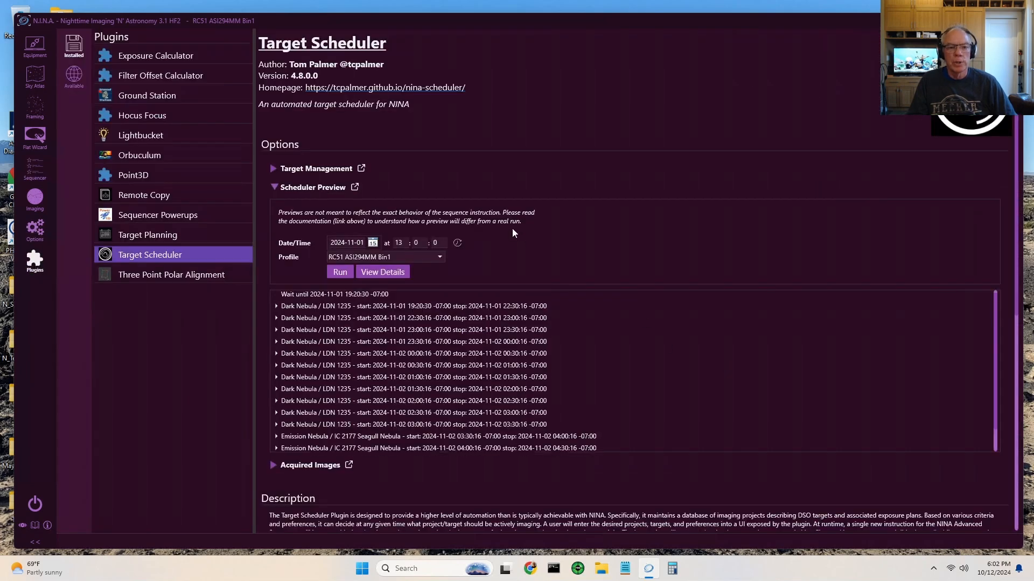
pyautogui.click(274, 169)
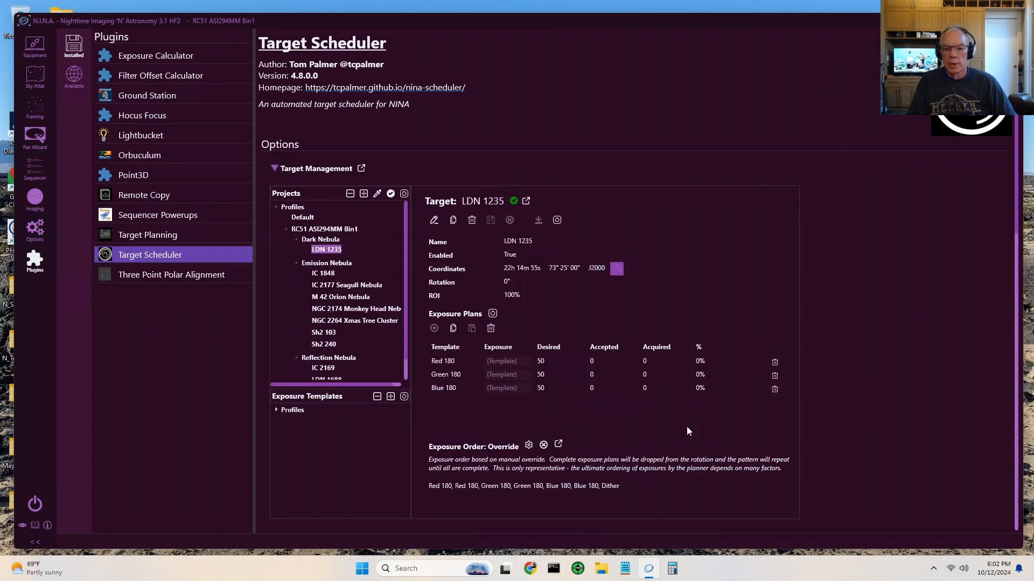